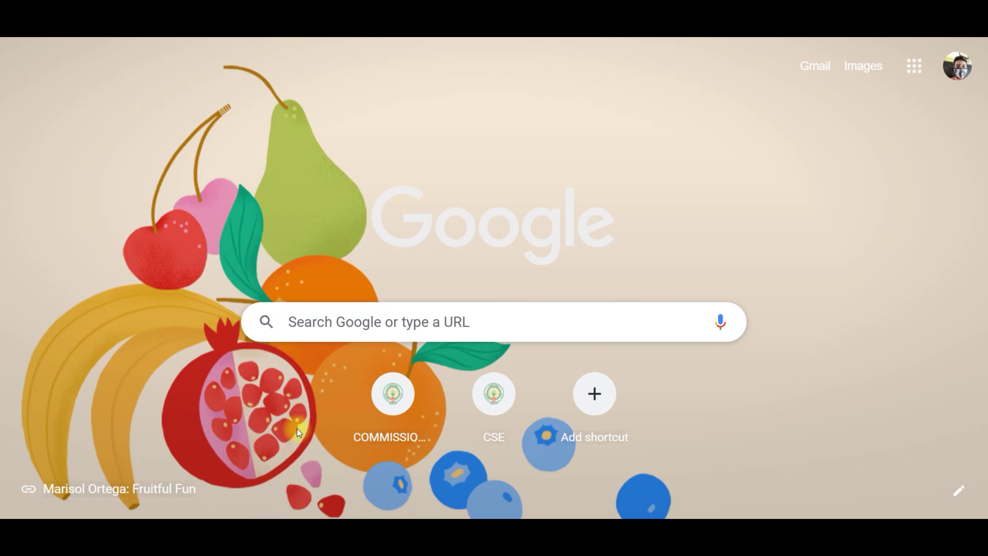
Step: Search Google for 'studentinfo.ap.gov.in hm login' and open the Student Information Management System result
left_click(317, 328)
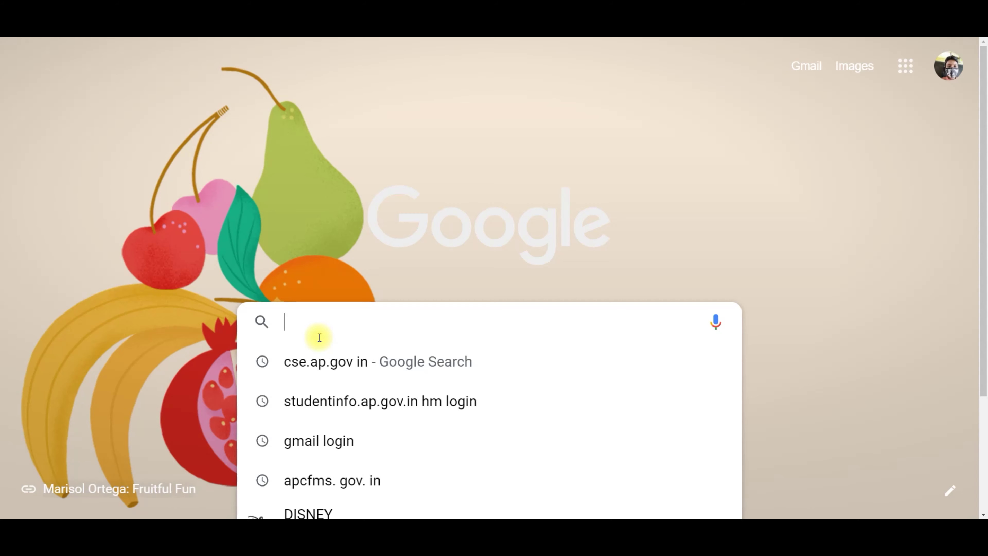
type("studentinfo.ap.gov.in")
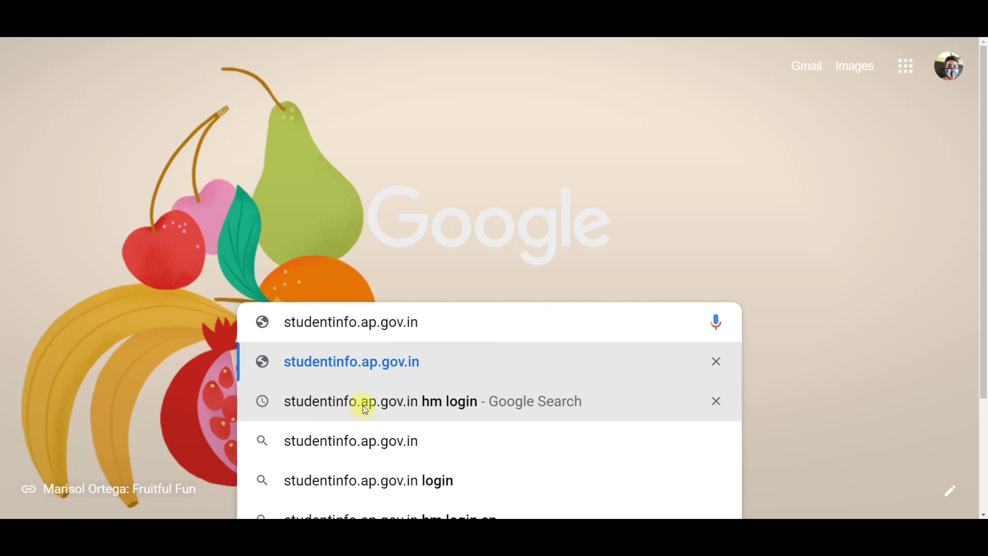
left_click(371, 402)
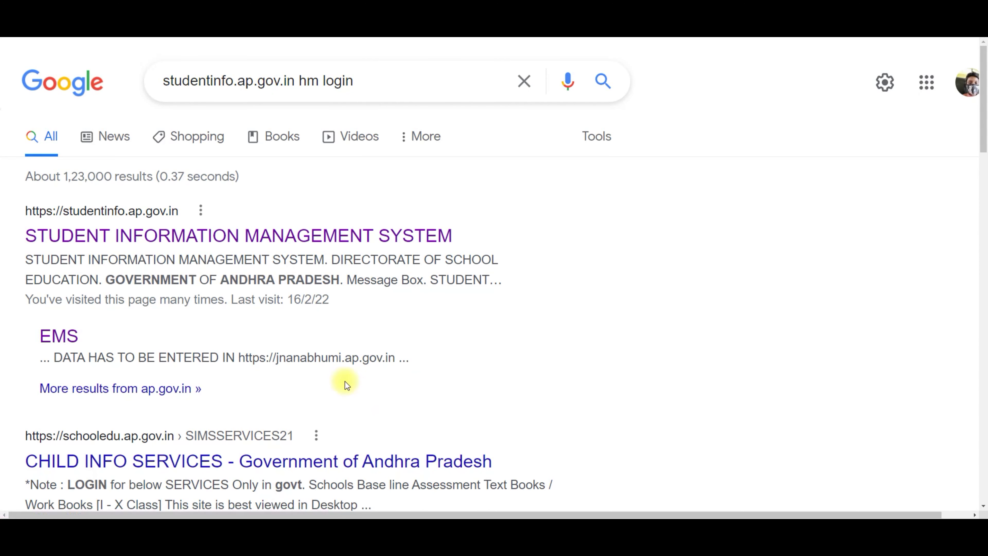
left_click(100, 215)
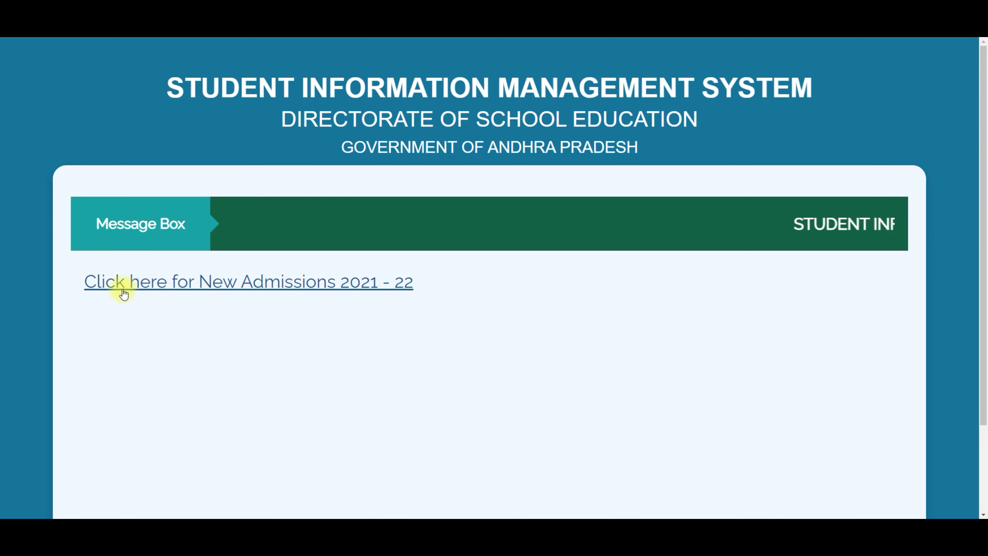
Step: Continue to the Education Management System home page and bring up the Dept Login form
left_click(265, 286)
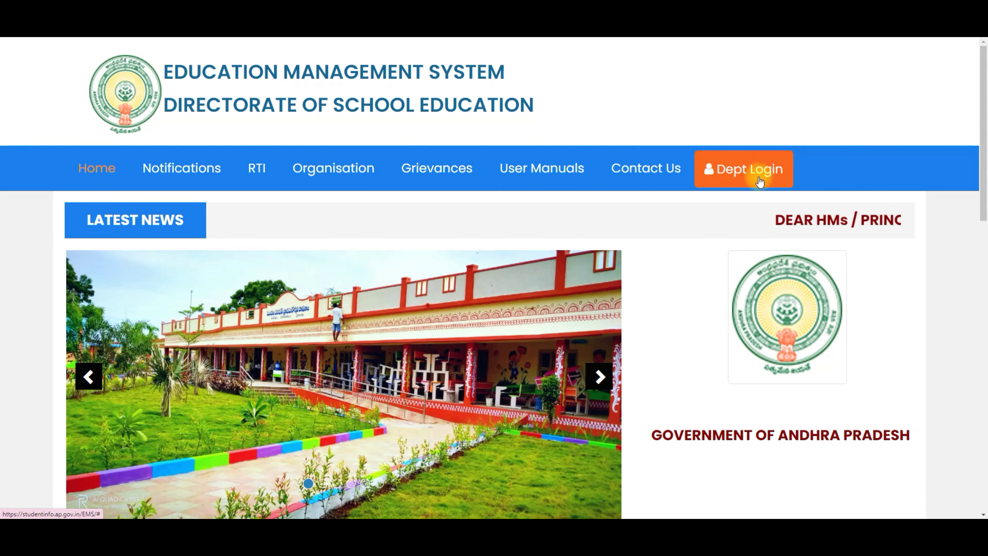
left_click(739, 177)
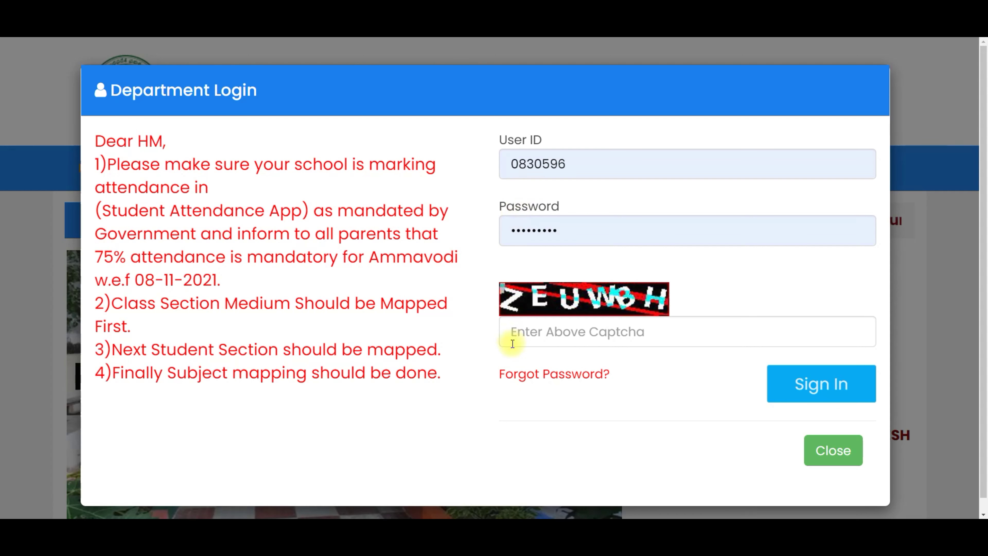
Step: On the Forgot Password page, enter the account's user ID and the captcha code
left_click(529, 379)
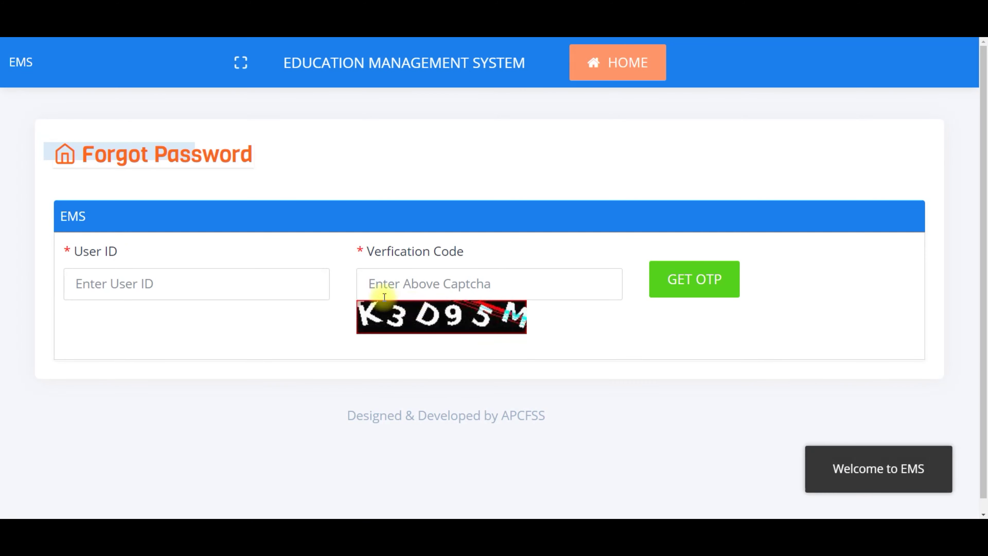
left_click(153, 289)
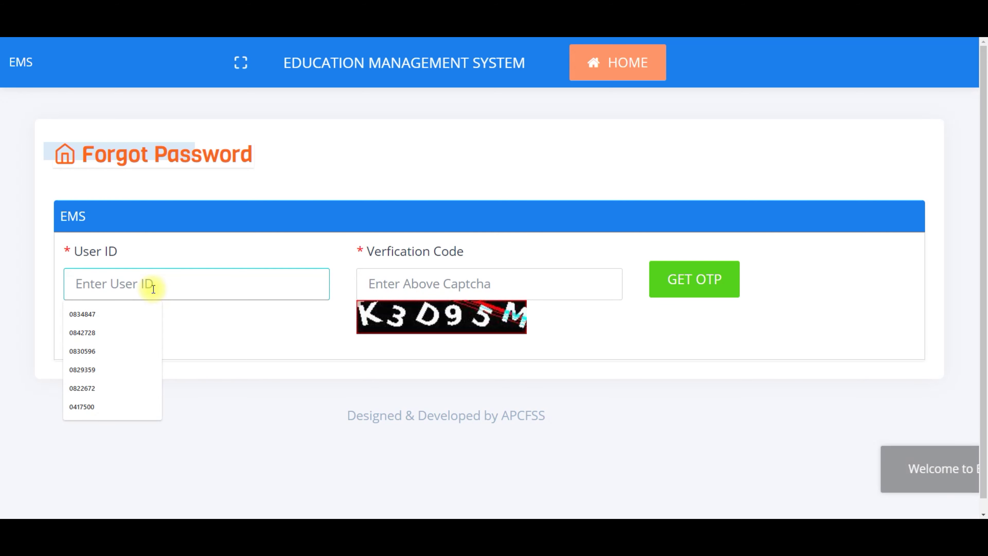
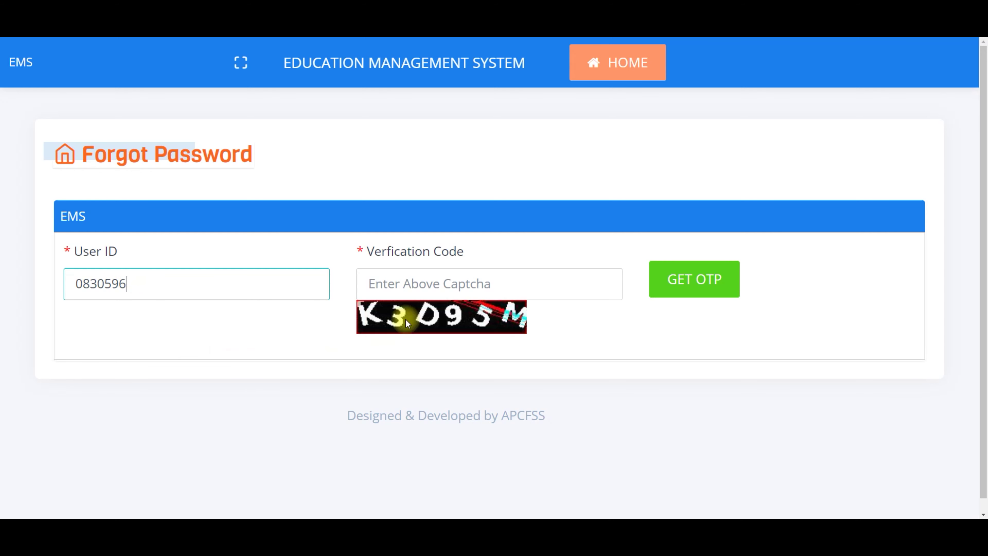
left_click(409, 283)
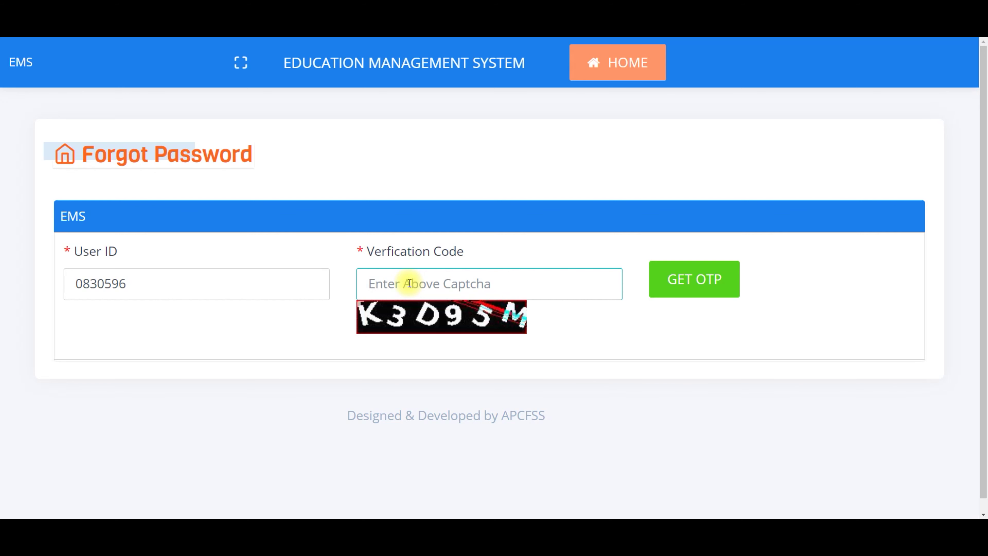
type("K3D95M")
left_click(698, 290)
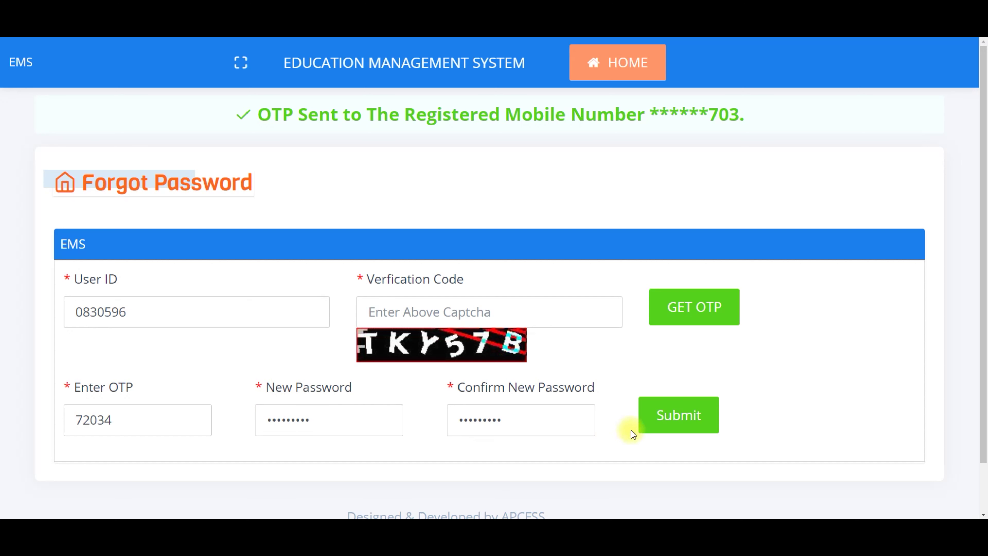
Step: Submit the new password, decline Chrome's save-password offer, and sign in to the department account
left_click(668, 417)
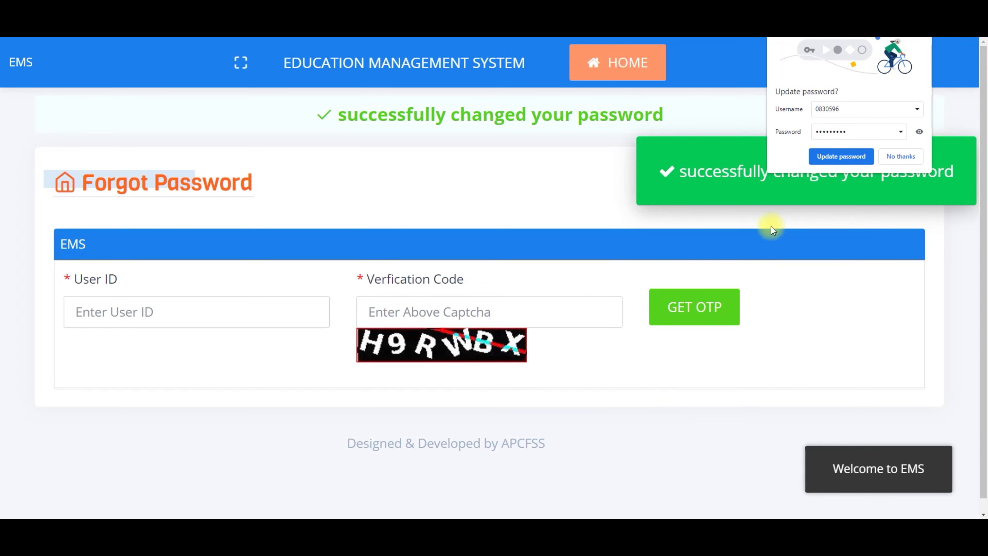
left_click(899, 157)
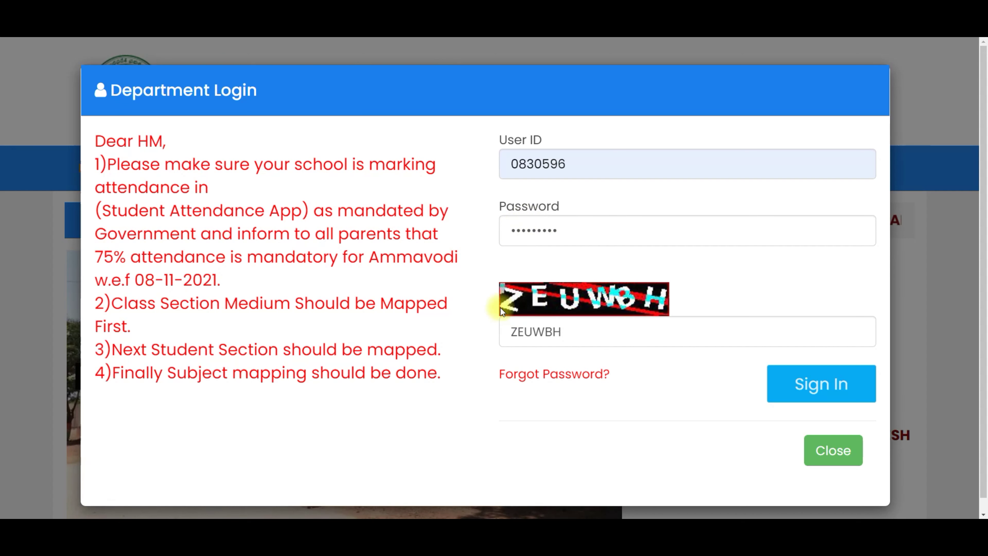
left_click(812, 393)
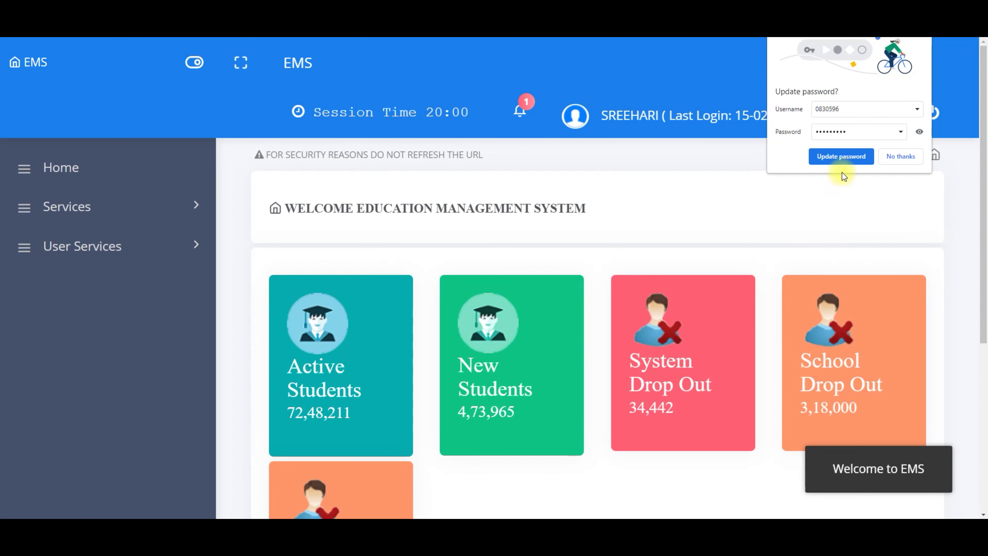
Step: Let Chrome update the stored password, then go to Services > Teacher Profile
left_click(833, 157)
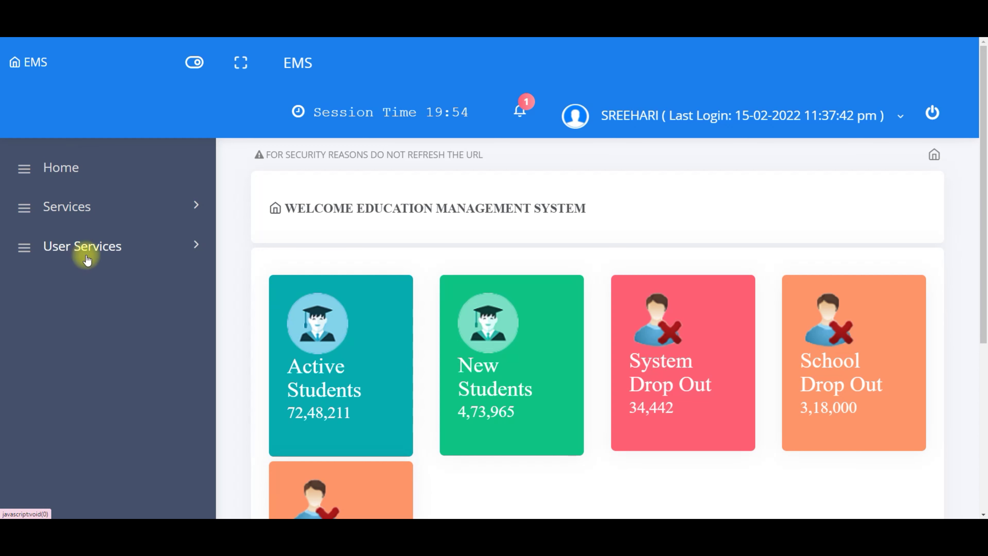
left_click(64, 210)
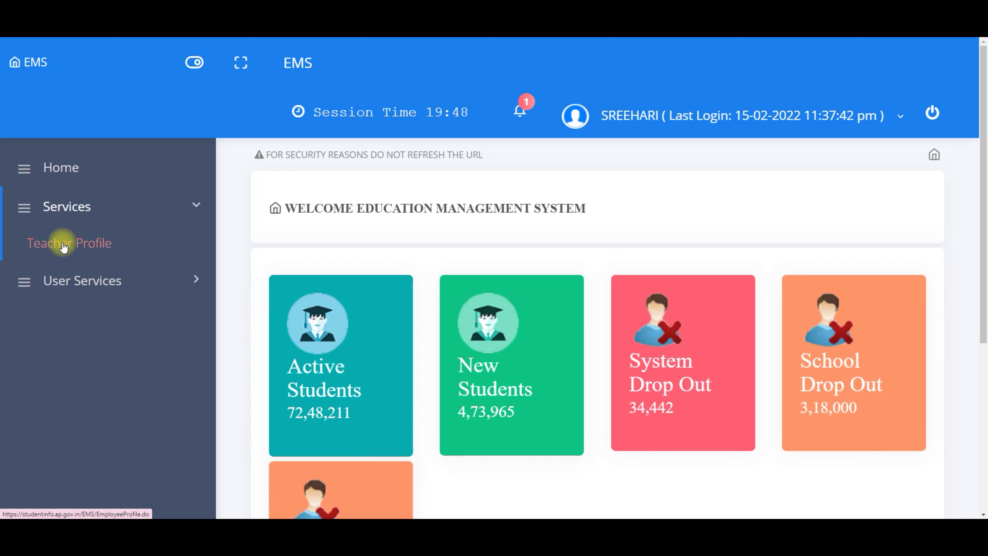
left_click(63, 245)
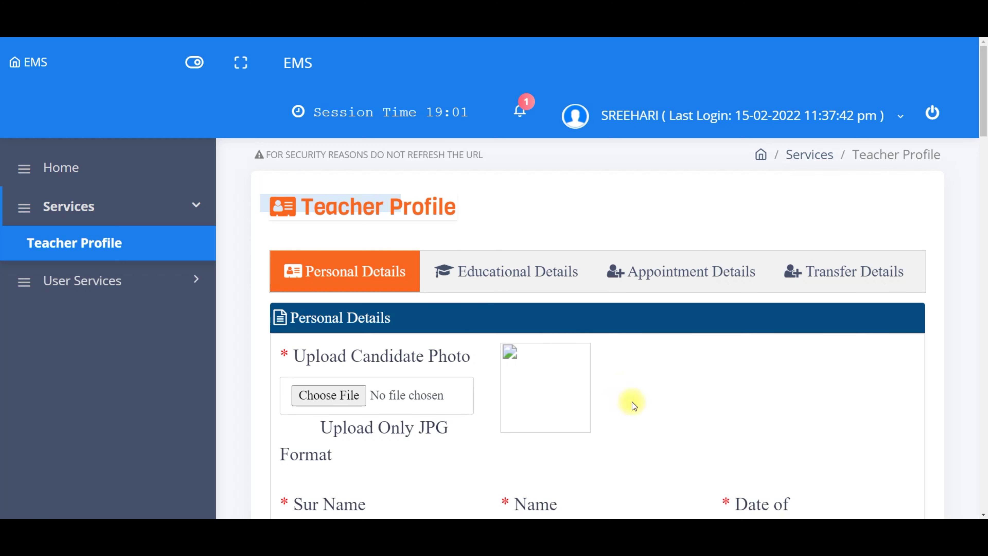
scroll(612, 443, "down", 2)
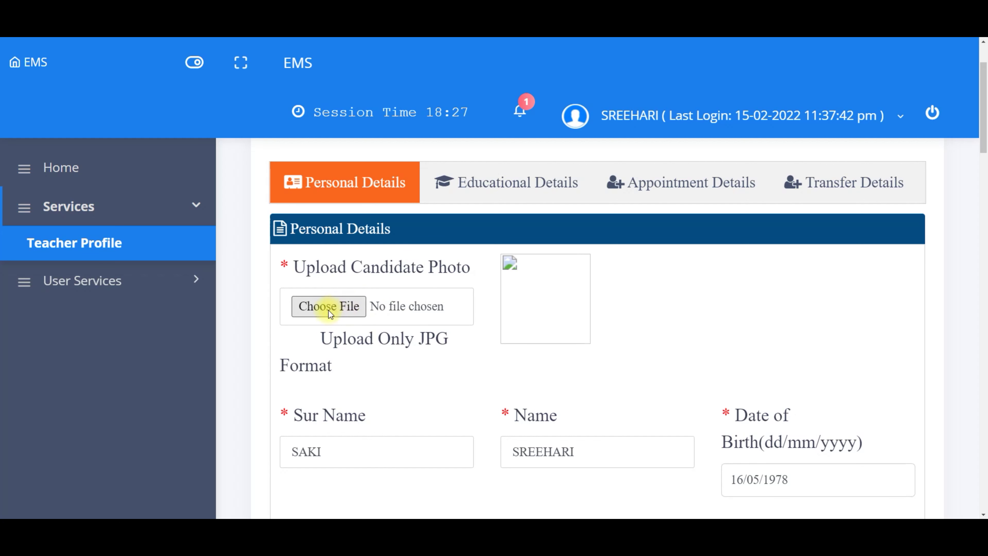
left_click(340, 306)
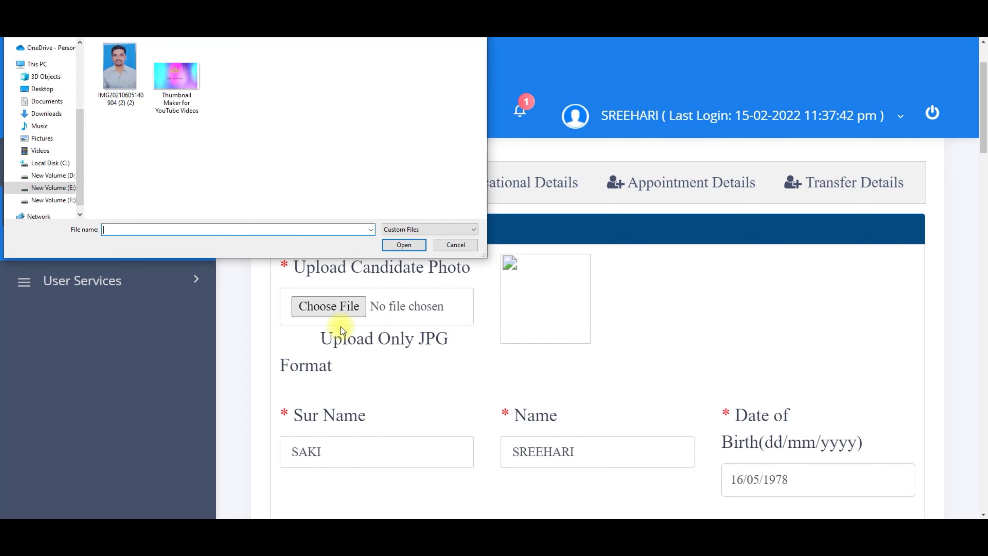
left_click(115, 91)
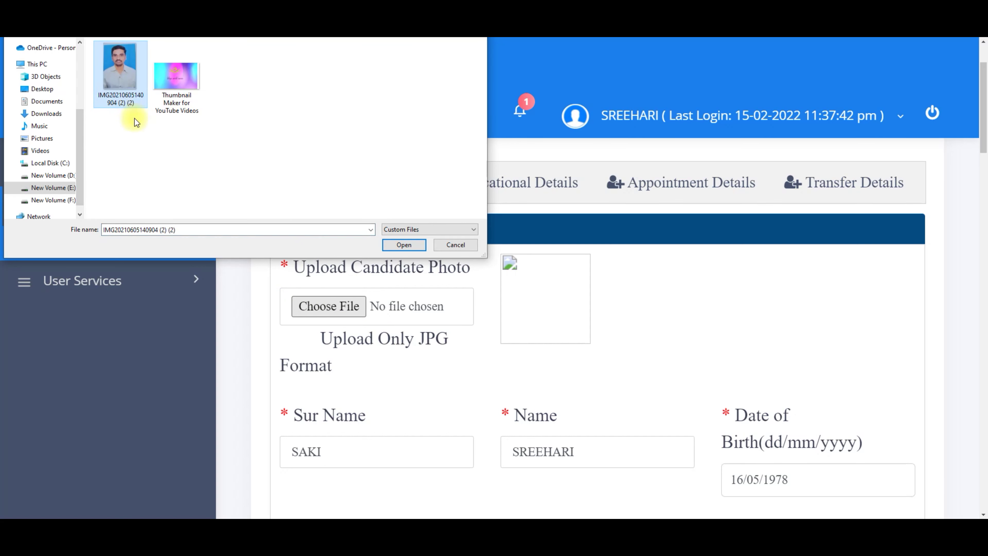
left_click(403, 245)
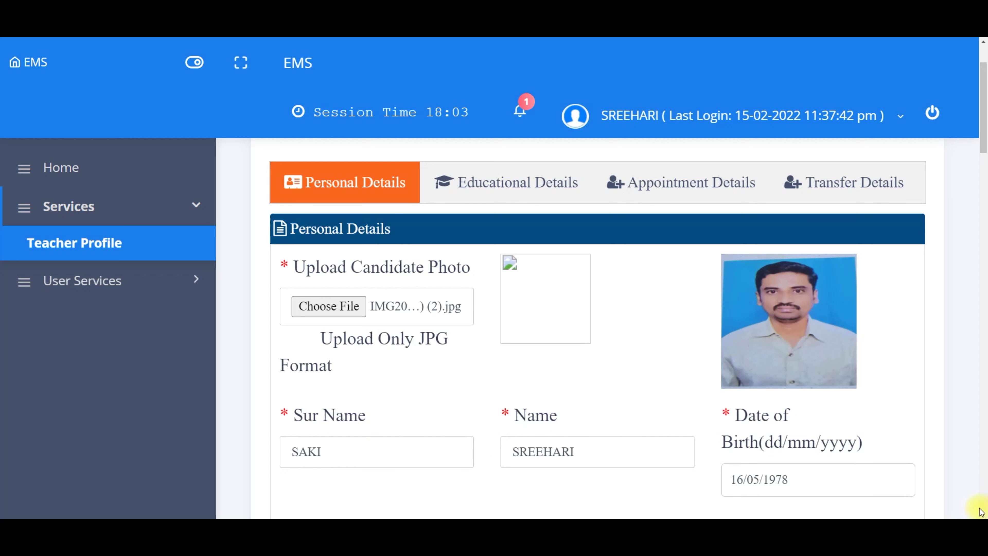
left_click(984, 514)
Step: Keep the nature of appointment as Regular and set the native district to NELLORE
left_click(985, 514)
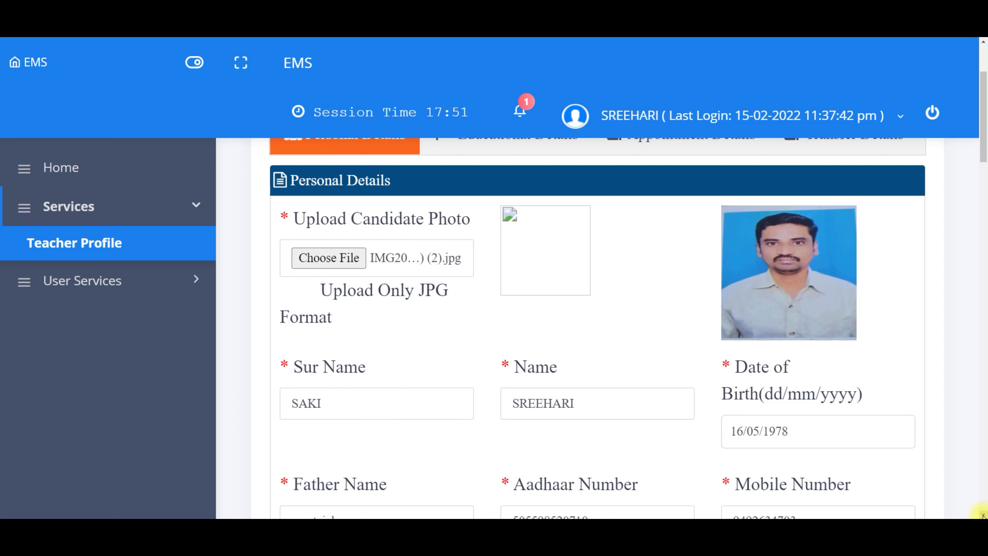
left_click(983, 514)
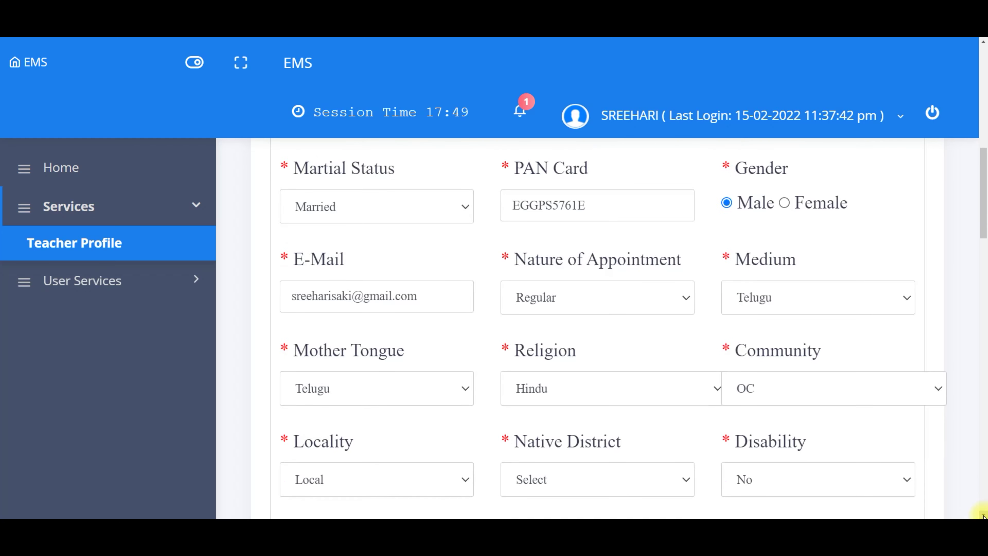
left_click(982, 515)
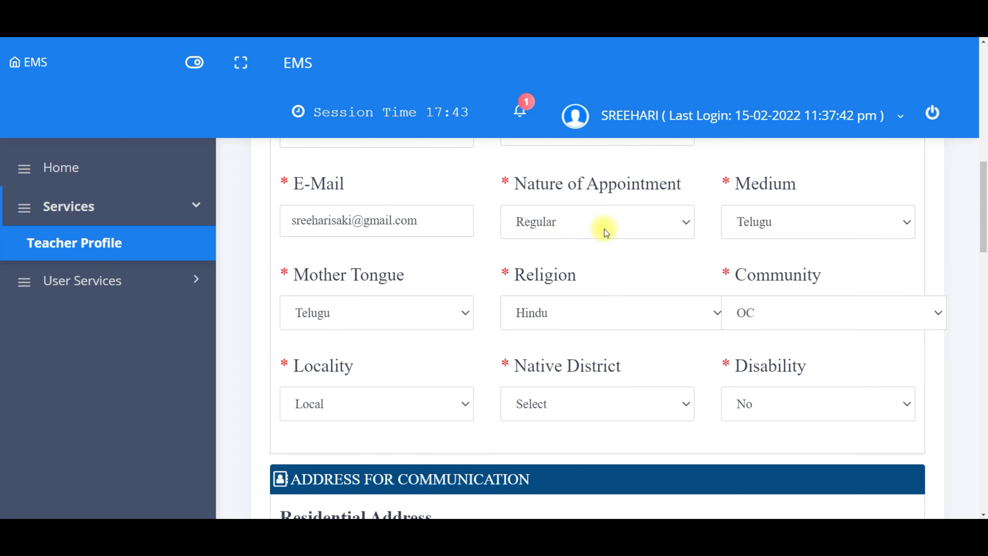
left_click(589, 225)
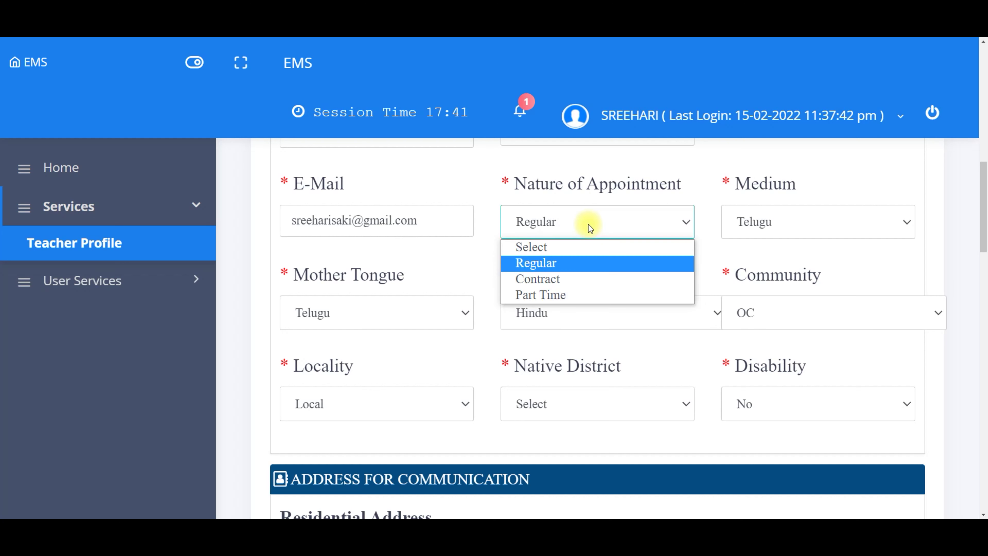
left_click(580, 268)
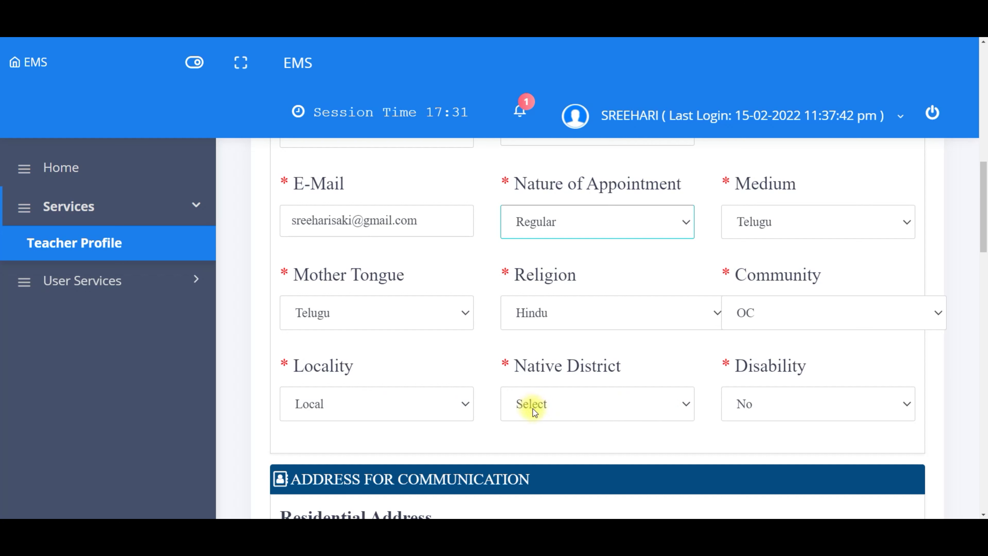
left_click(546, 403)
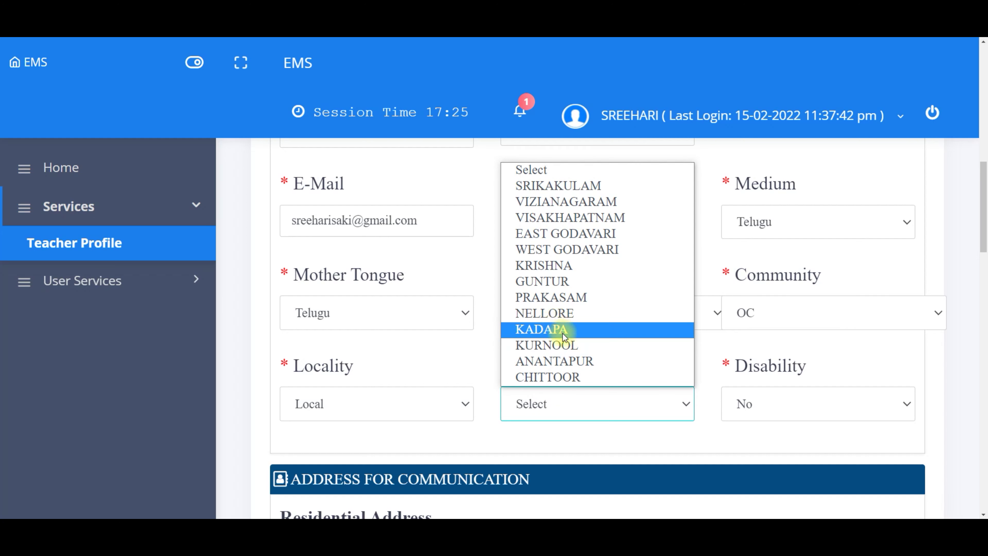
left_click(560, 316)
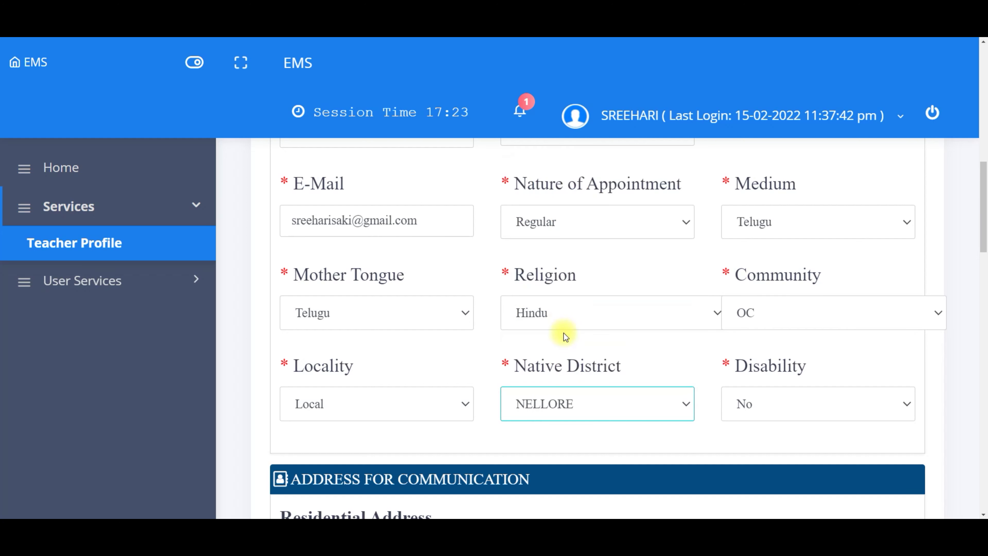
left_click(572, 436)
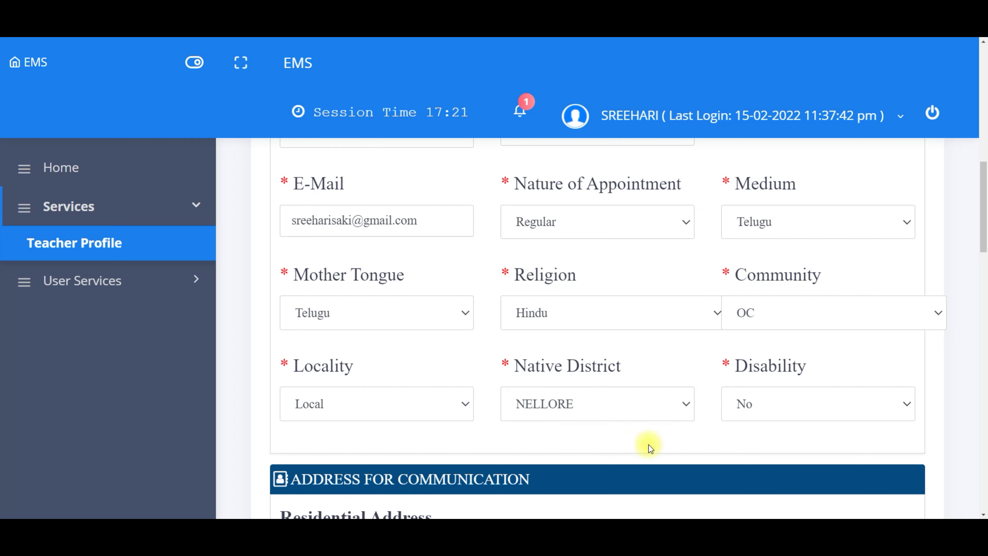
Step: Try Disability Yes with Orthopedic Impairment, then set Disability back to No
left_click(769, 404)
left_click(767, 444)
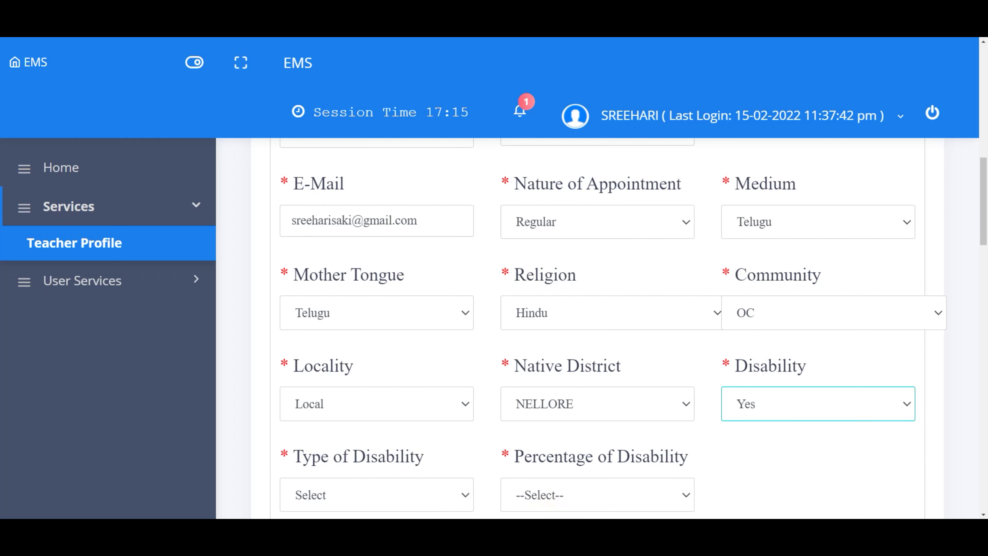
left_click(983, 515)
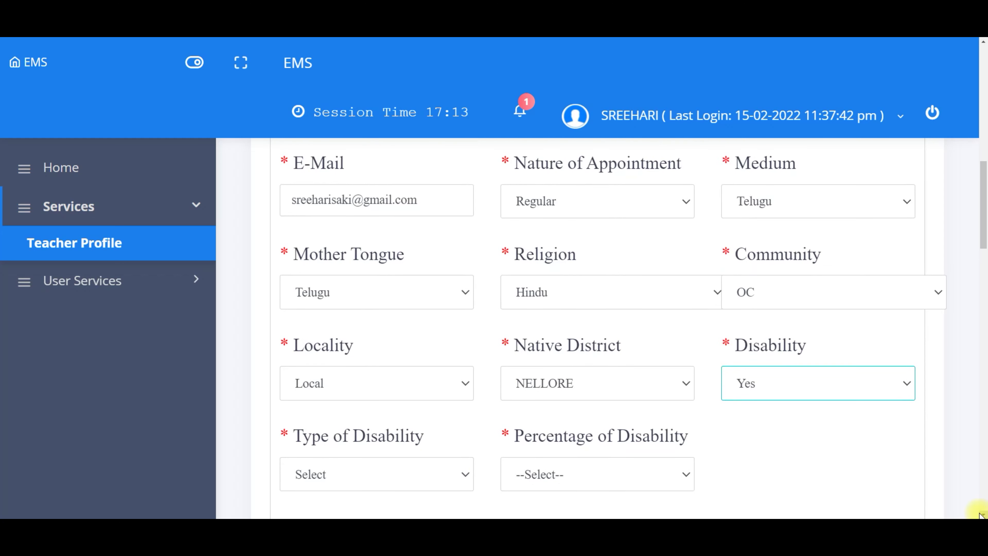
left_click(358, 475)
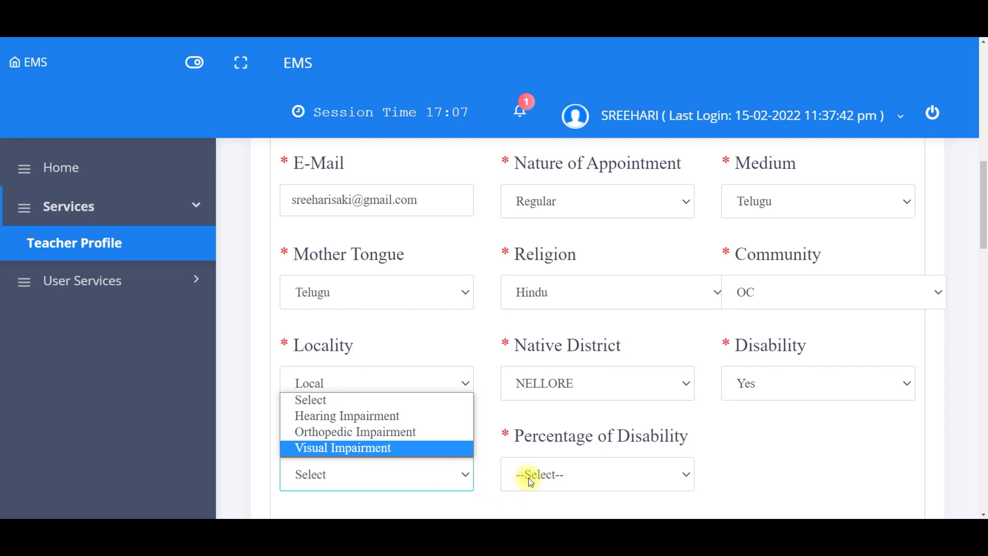
left_click(395, 433)
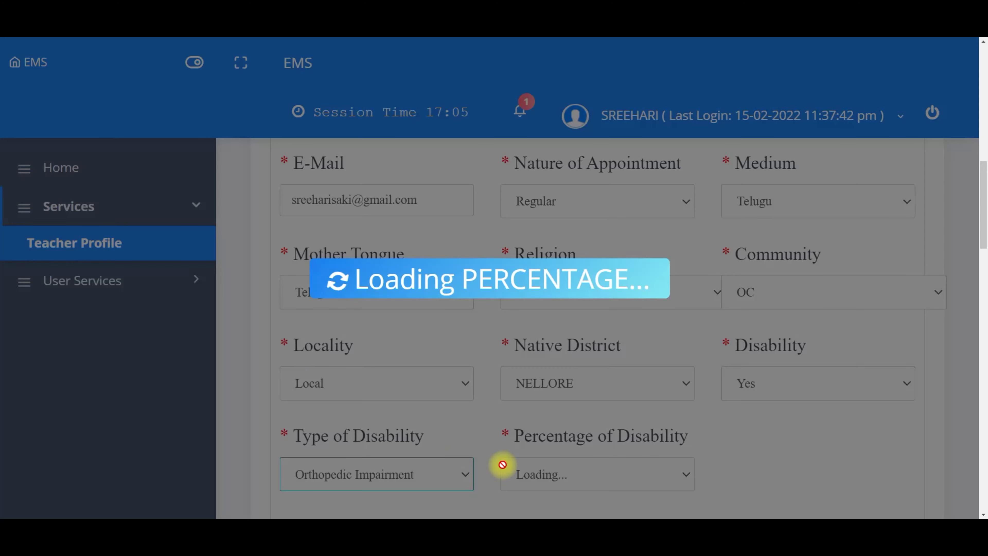
left_click(551, 475)
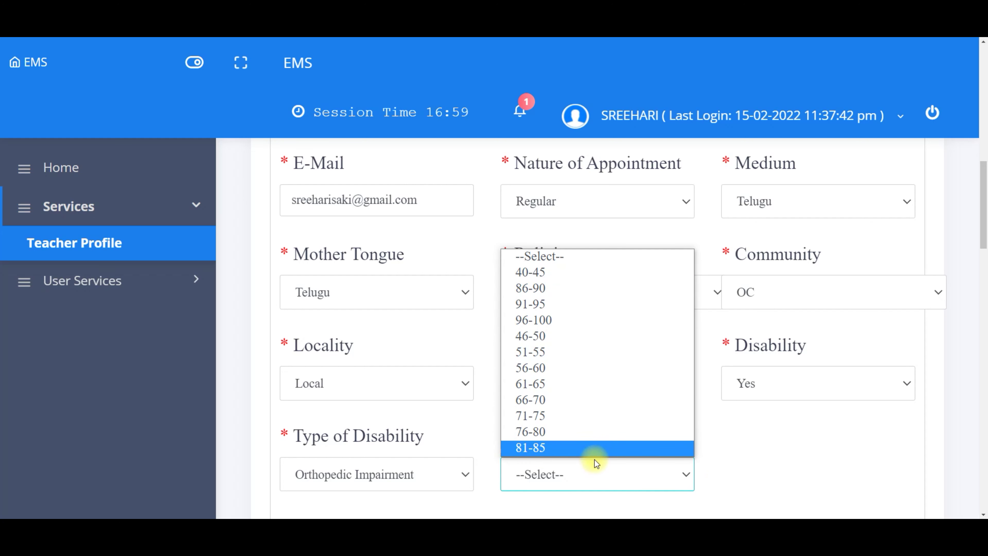
left_click(740, 486)
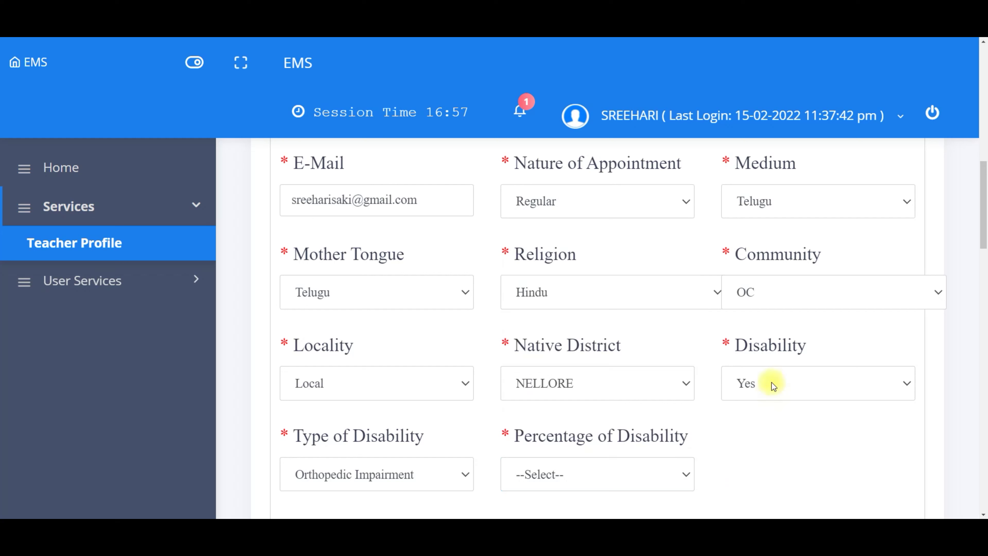
left_click(758, 384)
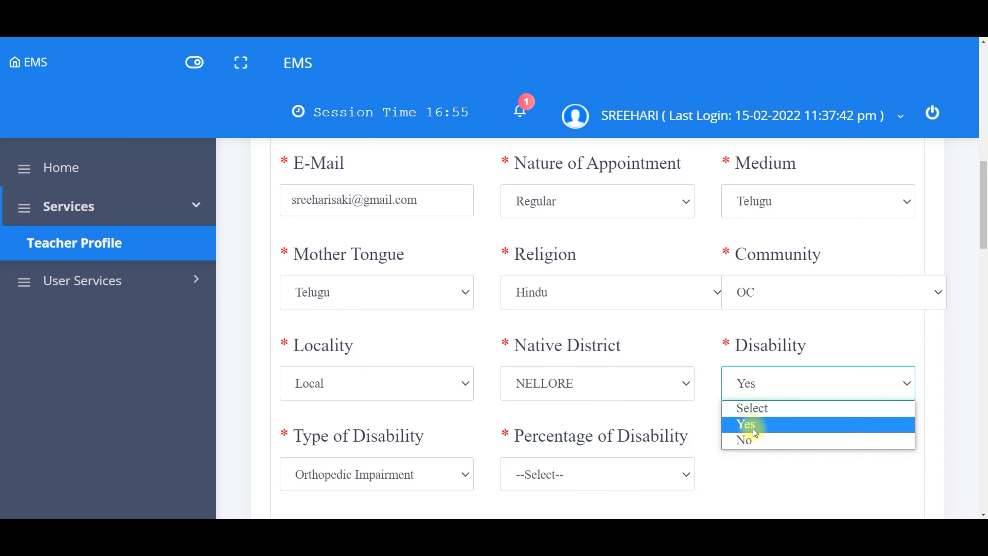
left_click(752, 441)
left_click(848, 412)
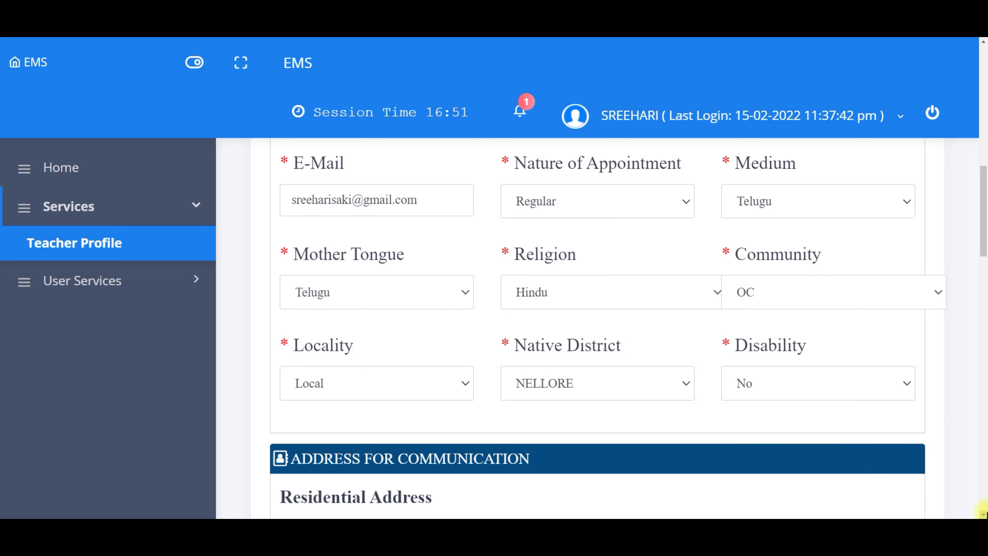
scroll(984, 514, "down", 5)
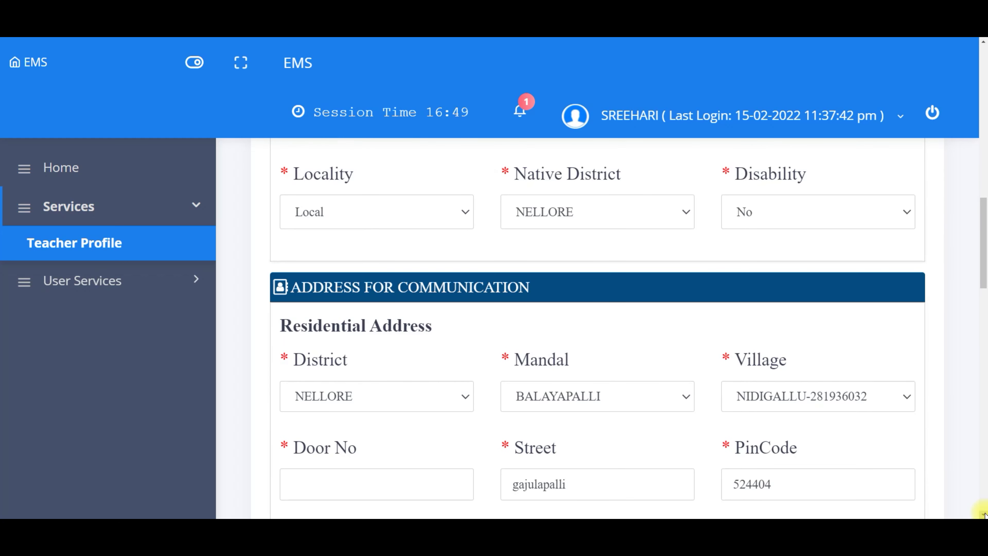
scroll(982, 513, "down", 1)
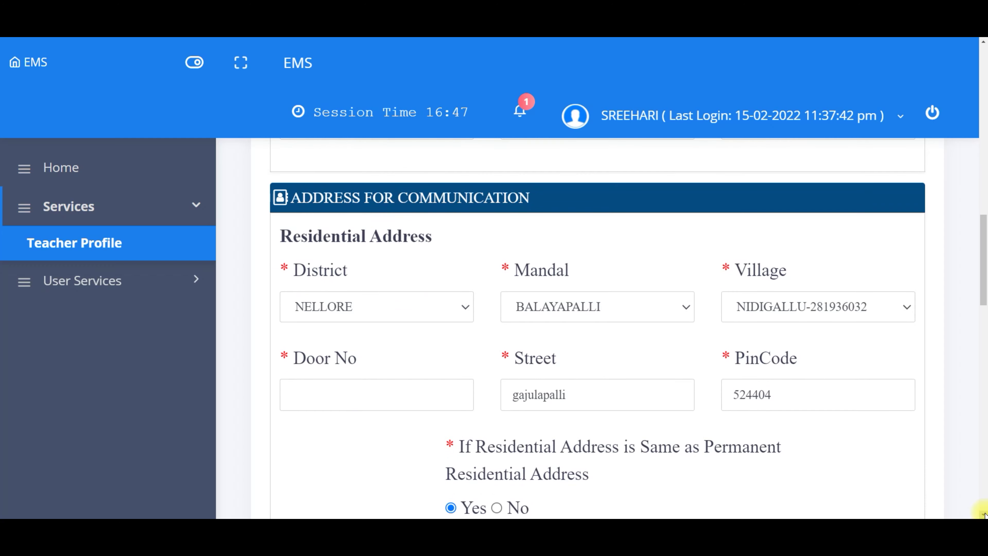
Step: Fill the residential Door No with 2-43 and keep permanent address same as residential
left_click(333, 396)
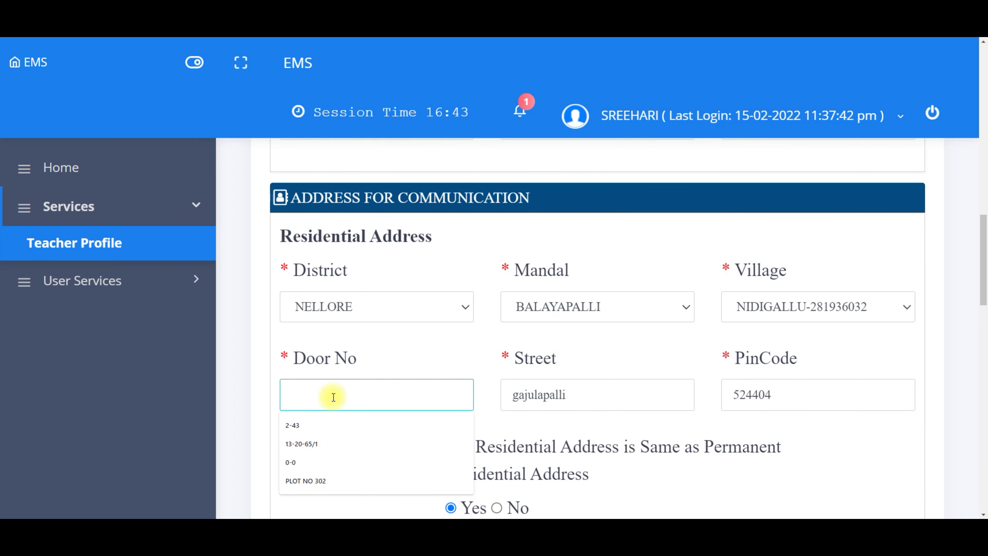
left_click(330, 425)
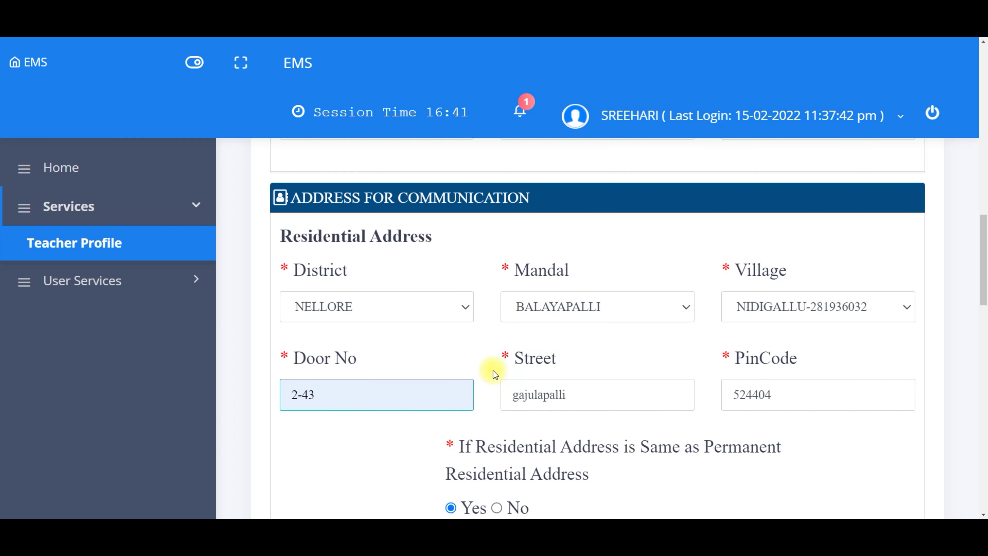
left_click(847, 451)
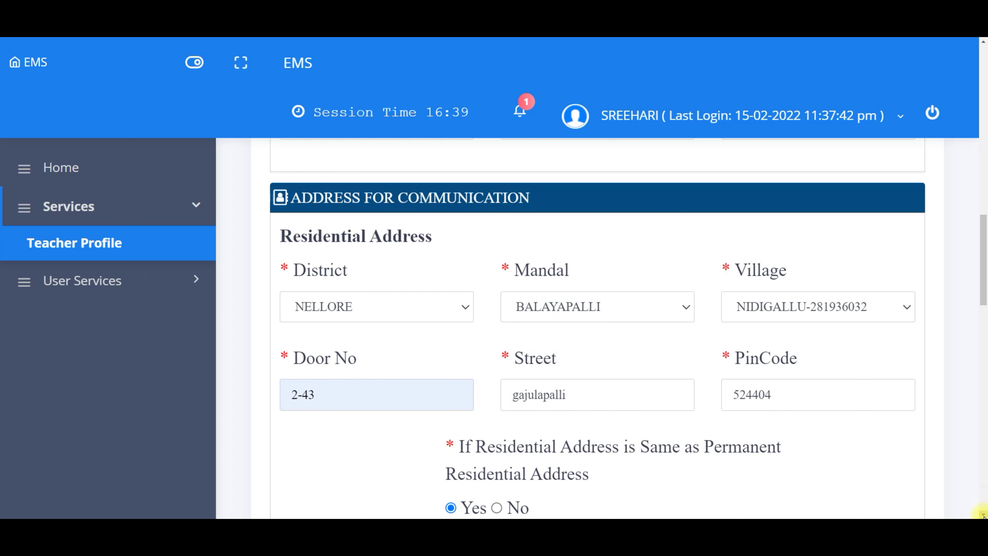
scroll(981, 515, "down", 6)
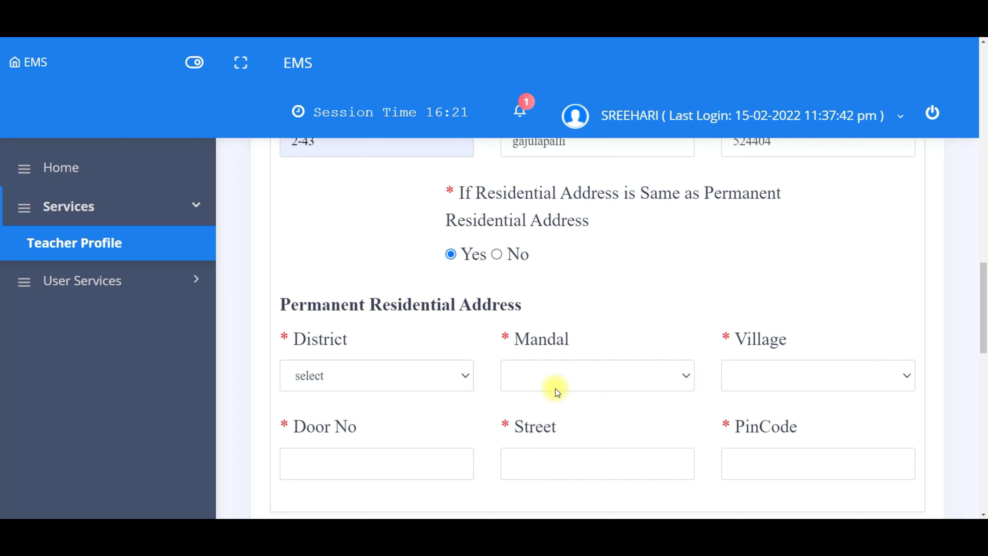
left_click(497, 255)
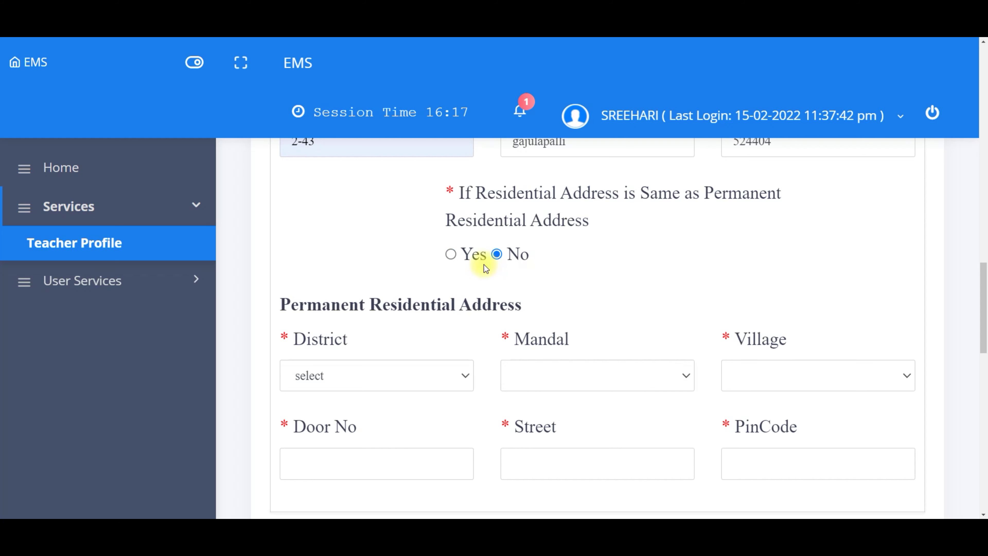
left_click(451, 255)
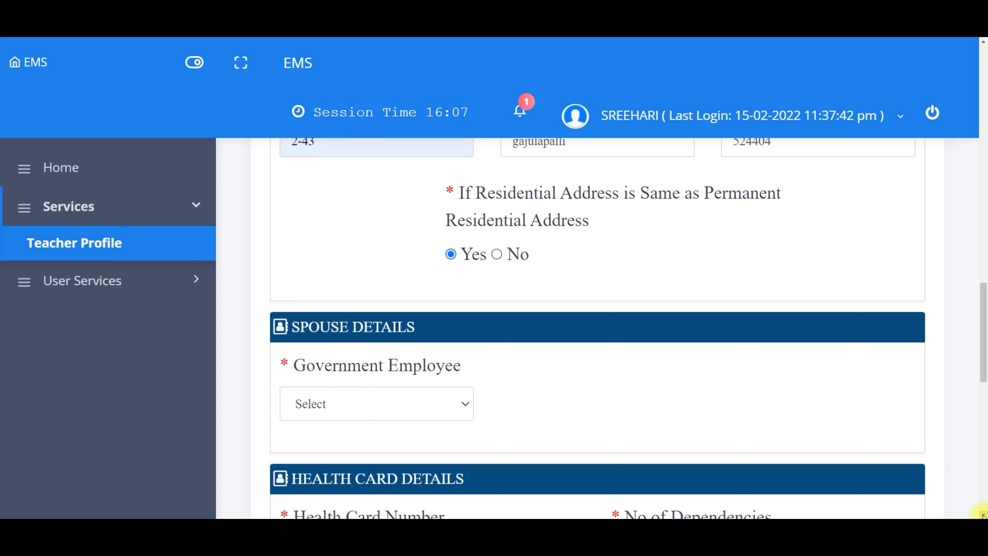
Step: Mark the spouse as a government employee of type Government Teacher and autofill the spouse treasury ID
scroll(984, 516, "down", 3)
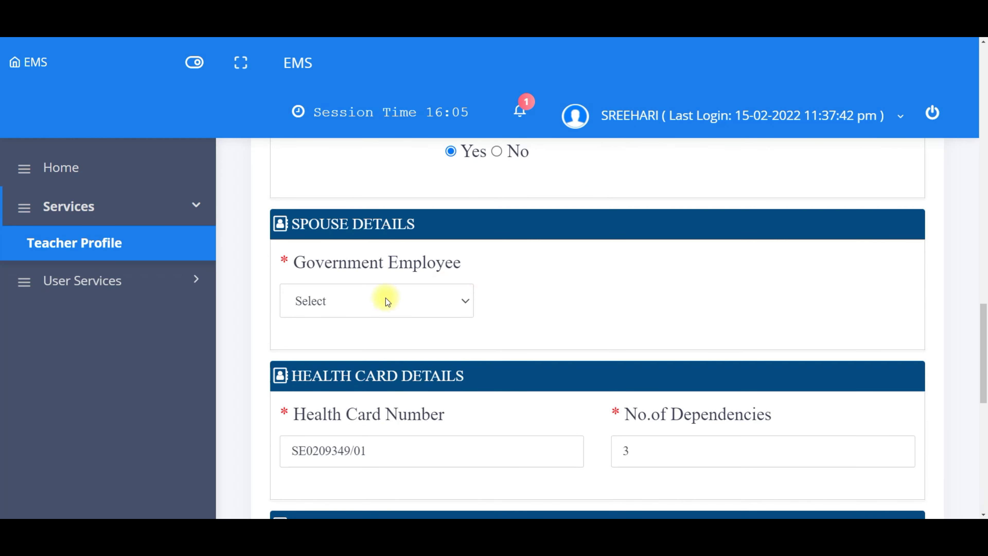
left_click(356, 300)
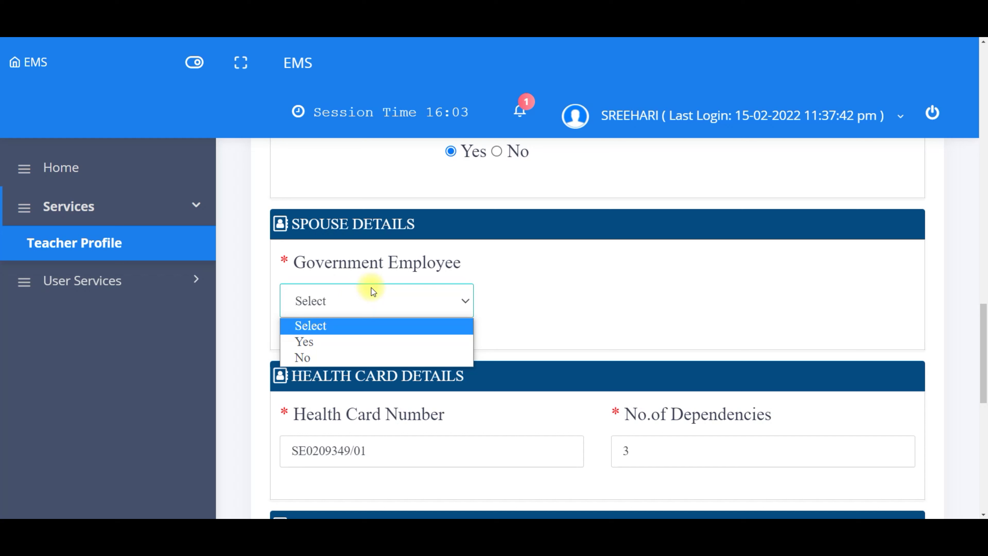
left_click(335, 343)
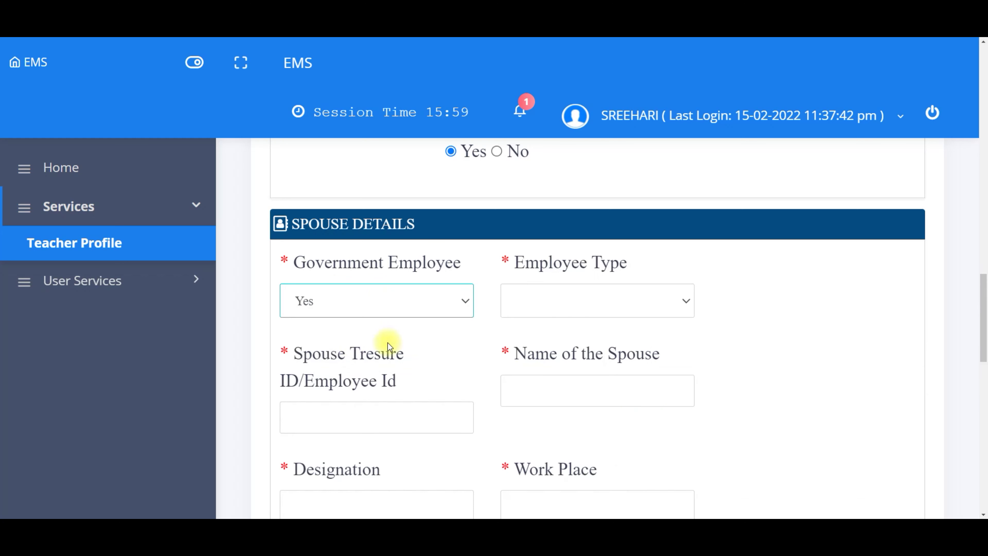
left_click(801, 367)
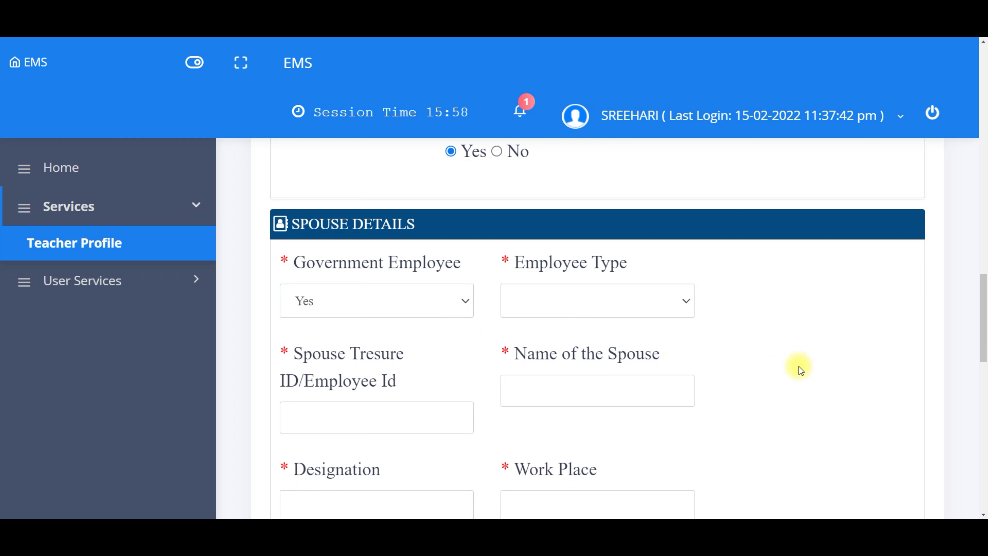
left_click(565, 307)
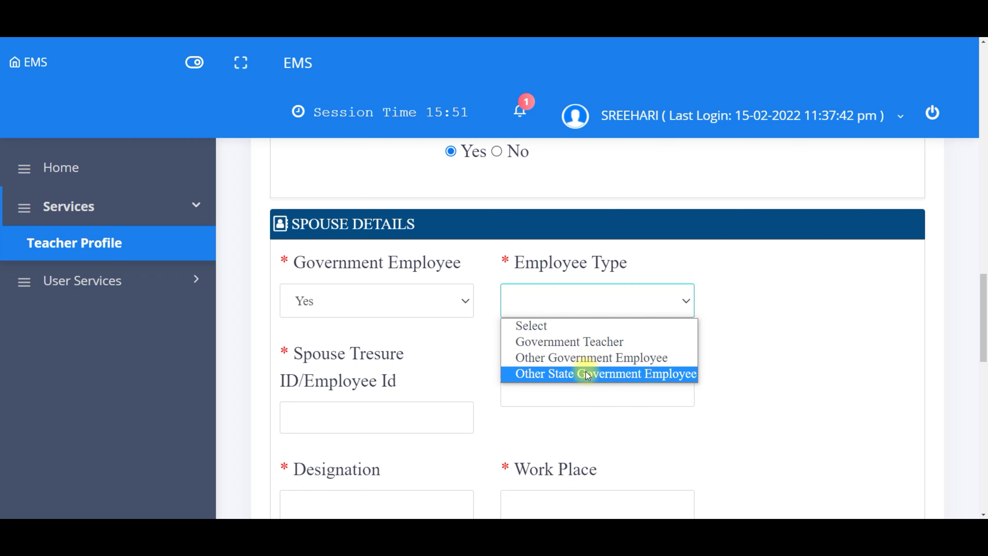
left_click(586, 341)
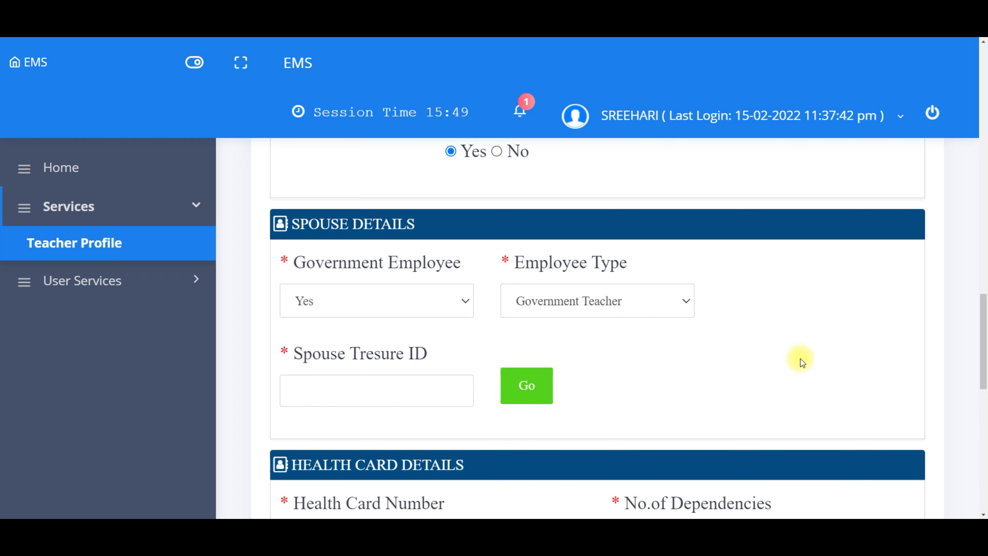
left_click(362, 390)
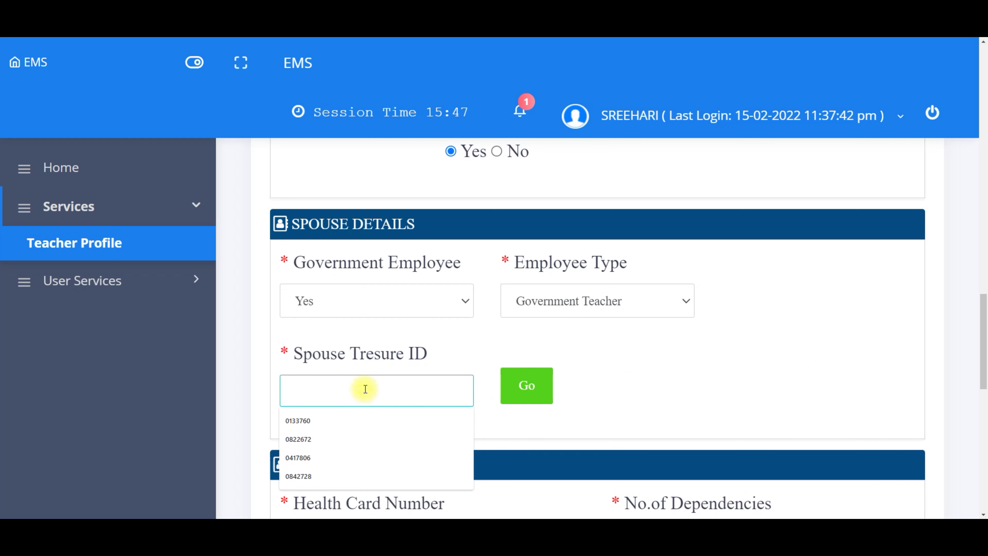
left_click(353, 437)
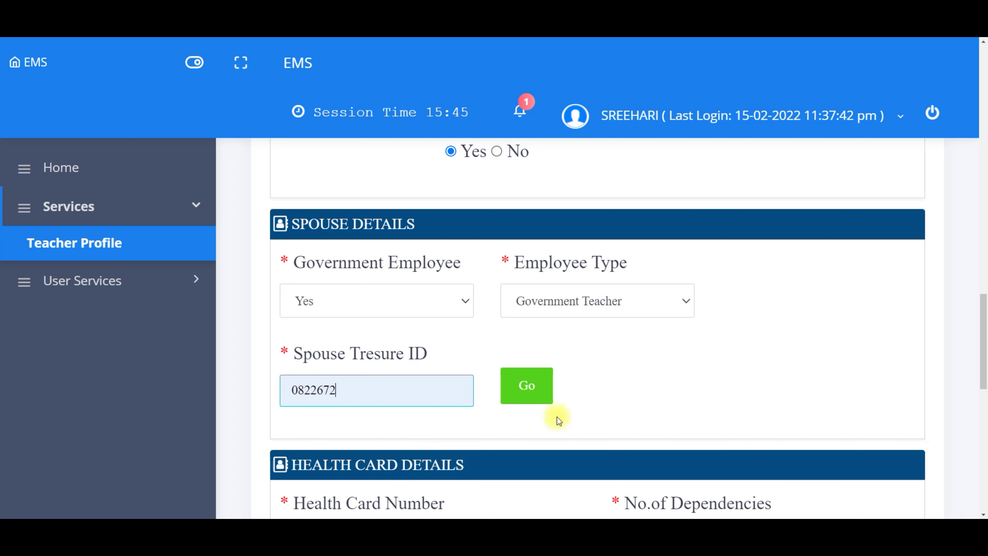
left_click(606, 394)
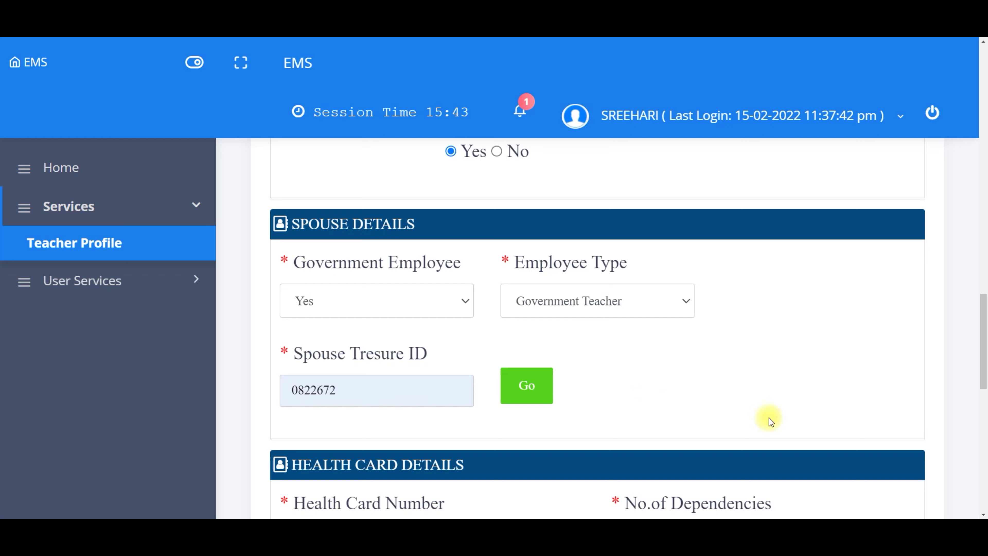
scroll(982, 516, "down", 3)
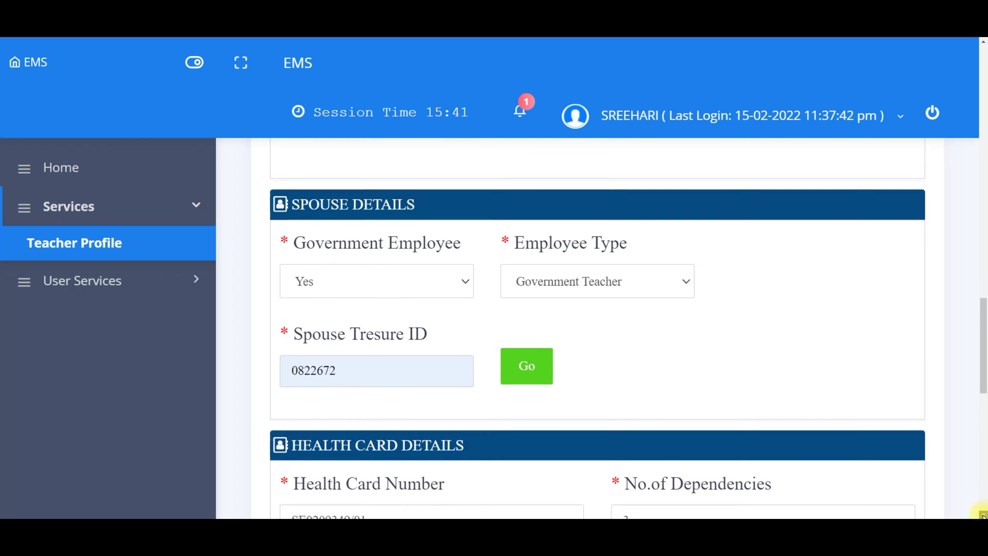
scroll(982, 516, "down", 2)
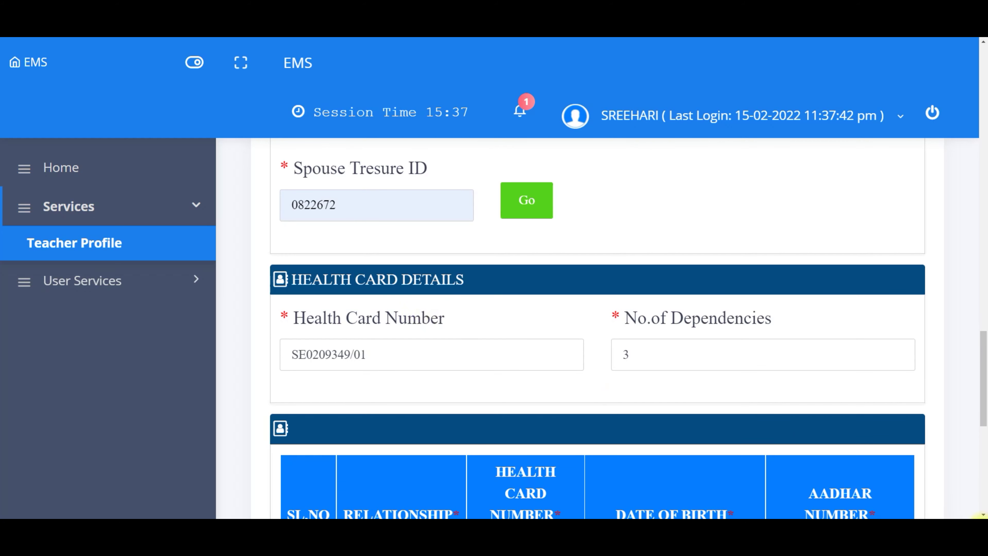
scroll(982, 515, "down", 3)
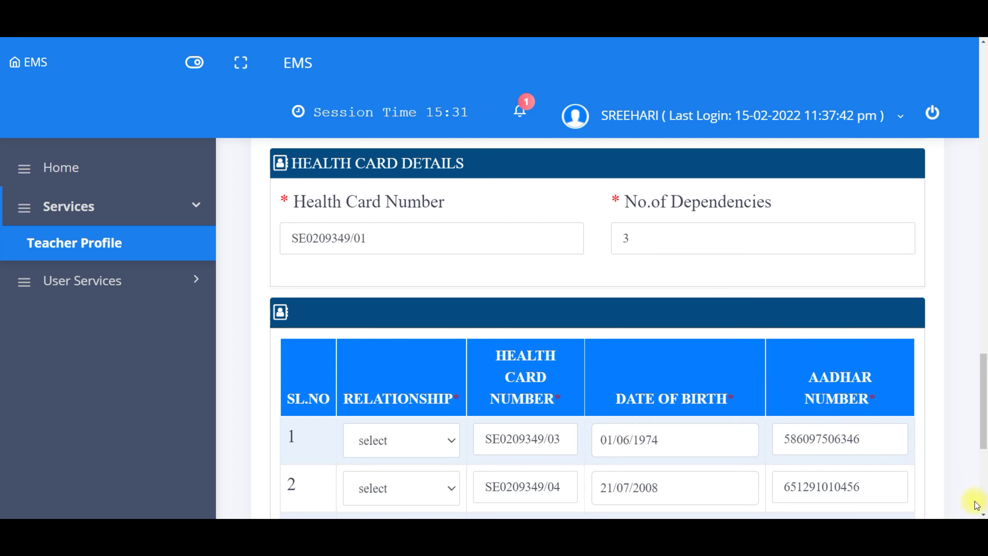
Step: Set the relationship for dependant rows 3 and 2 to Son, discarding an extra fourth row
scroll(983, 515, "down", 3)
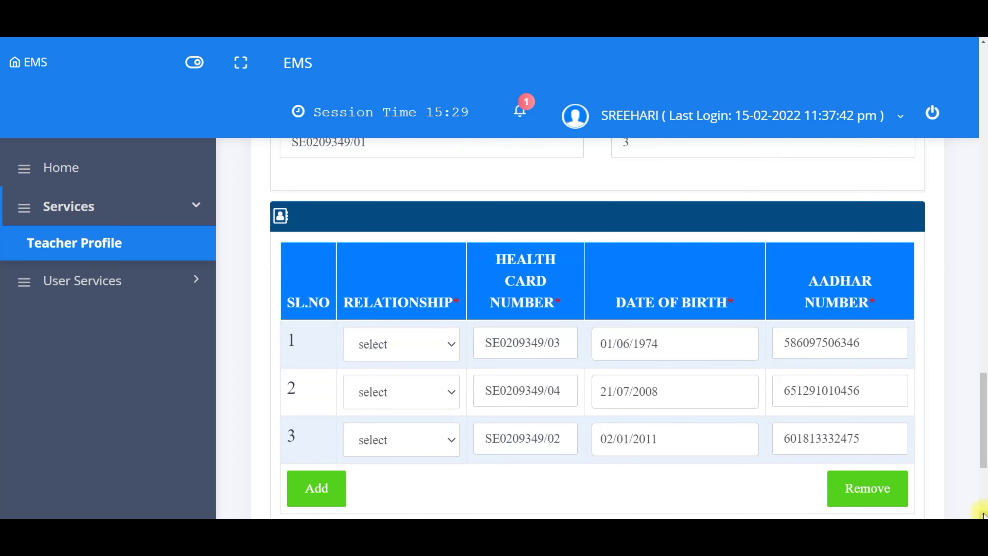
scroll(982, 515, "down", 1)
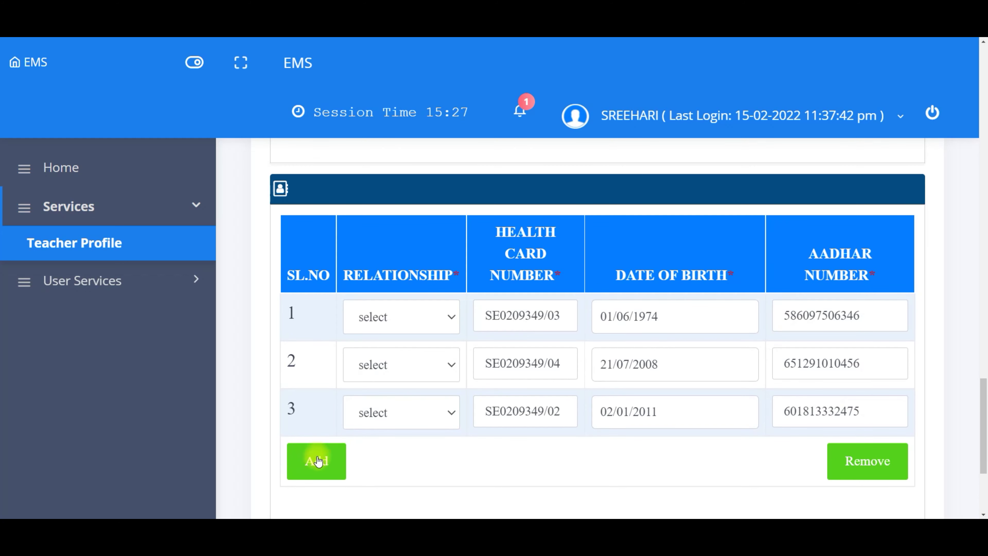
left_click(316, 459)
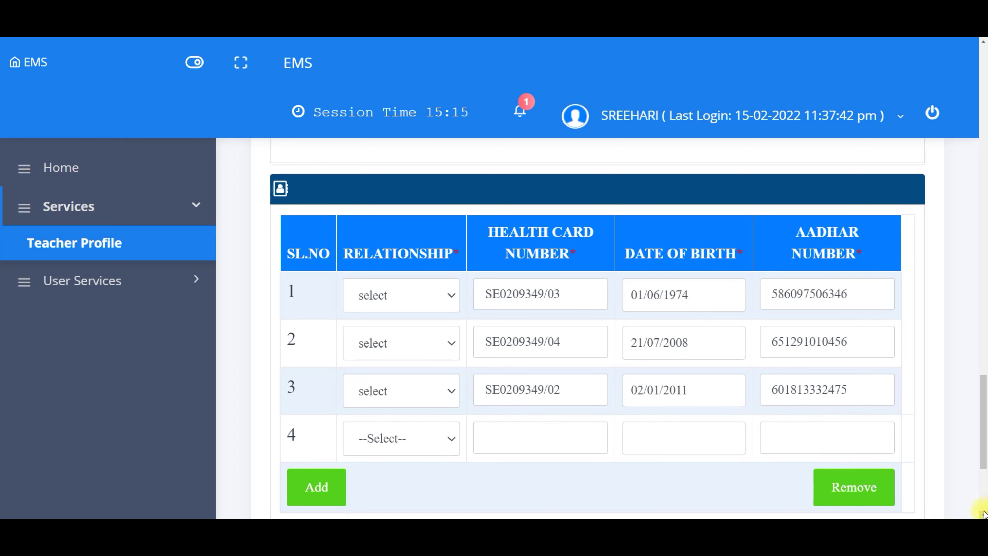
left_click(852, 491)
scroll(979, 510, "down", 5)
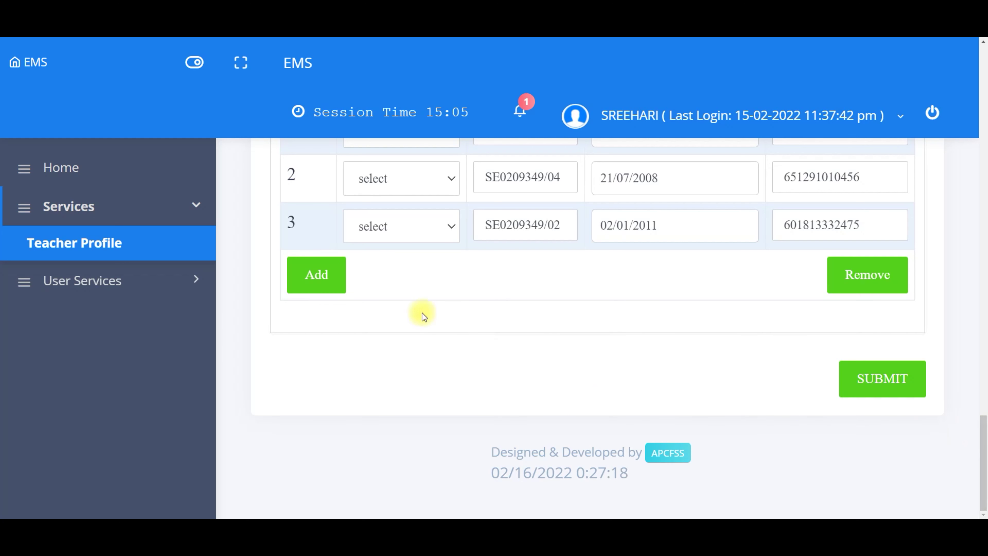
left_click(382, 226)
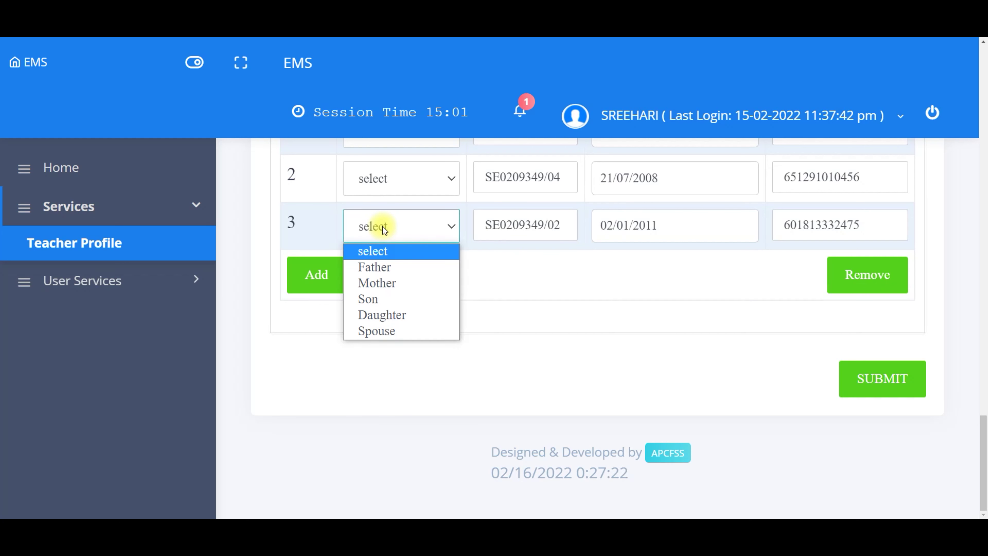
left_click(387, 298)
left_click(392, 178)
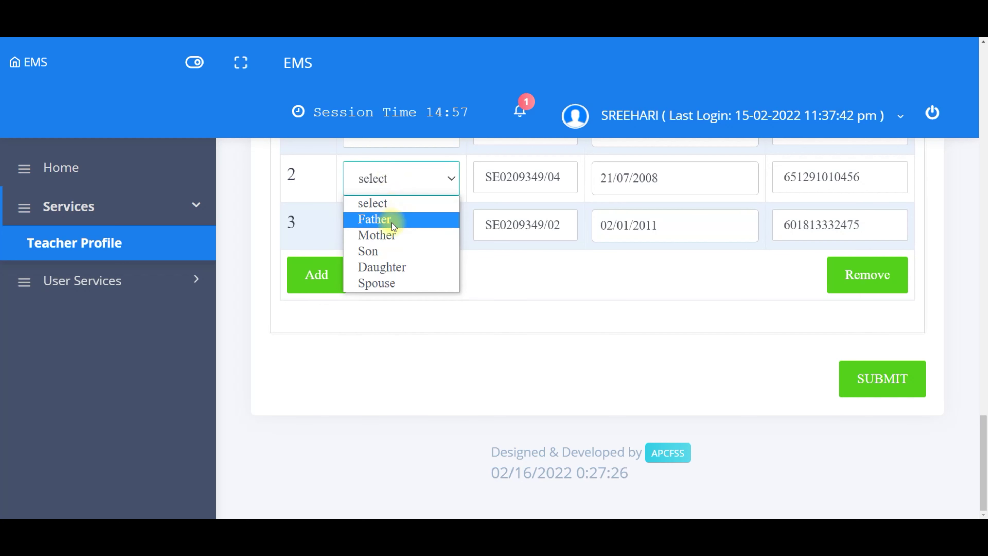
left_click(391, 248)
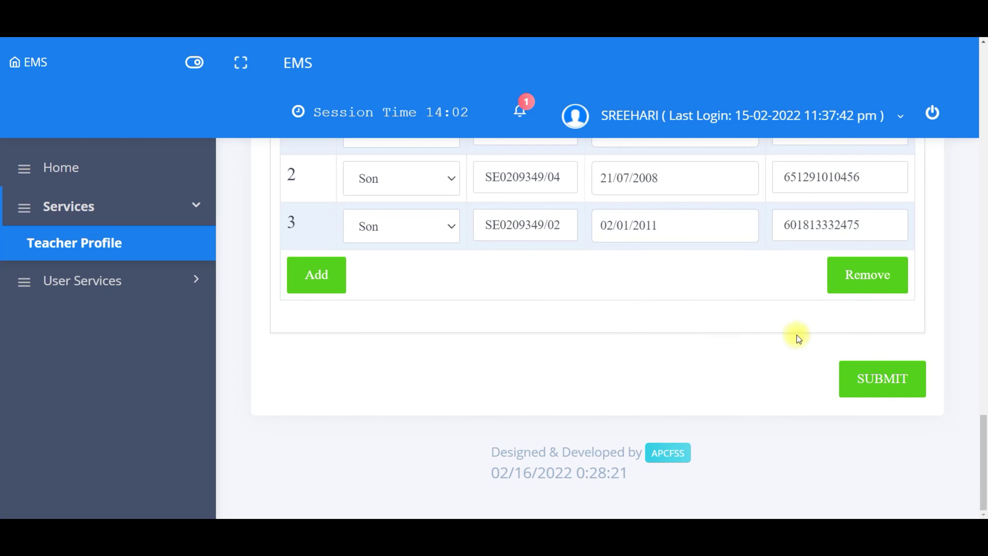
Step: Submit the Teacher Profile's Personal Details and confirm the submission
left_click(874, 380)
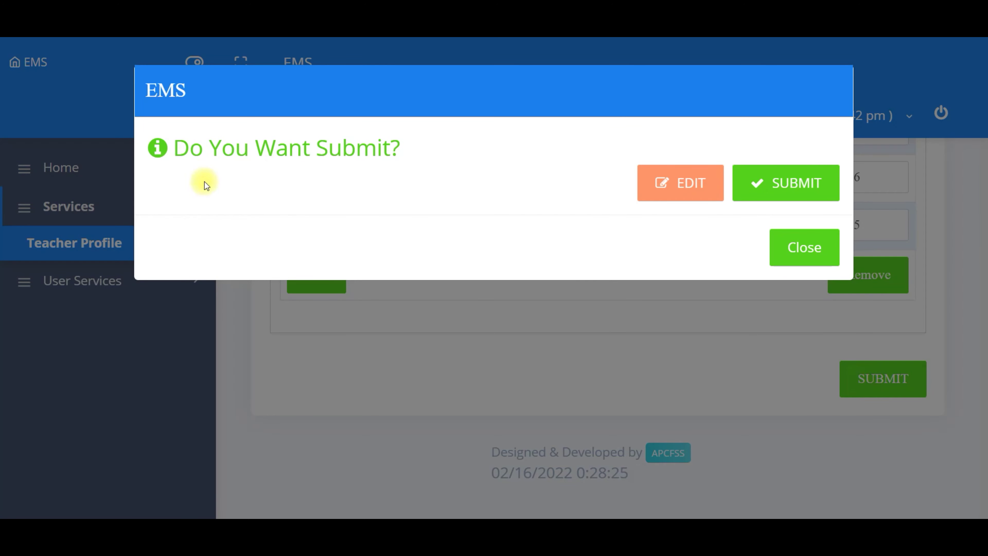
left_click(772, 183)
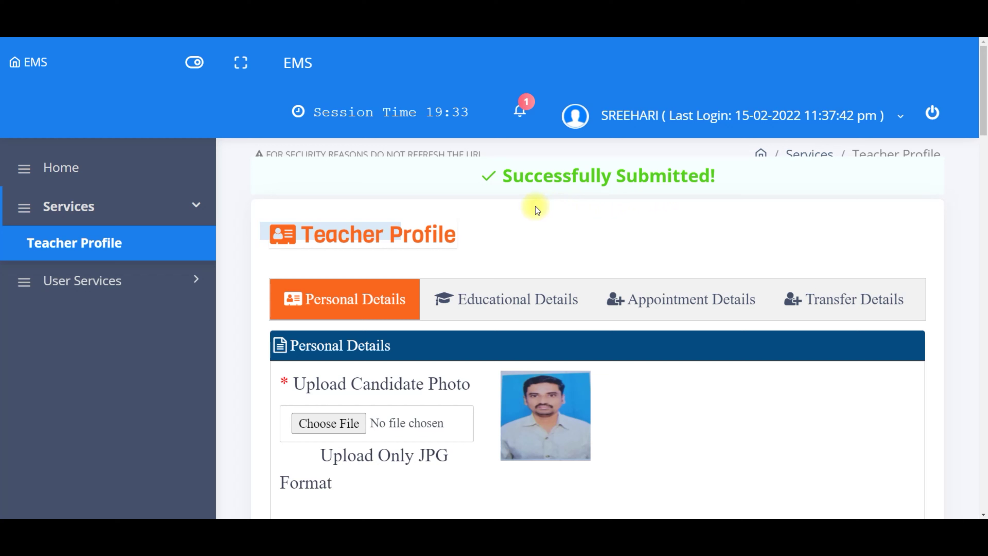
Step: Under Educational Details, set the SSC board to Board of secondary Education and the medium to Telugu
left_click(488, 300)
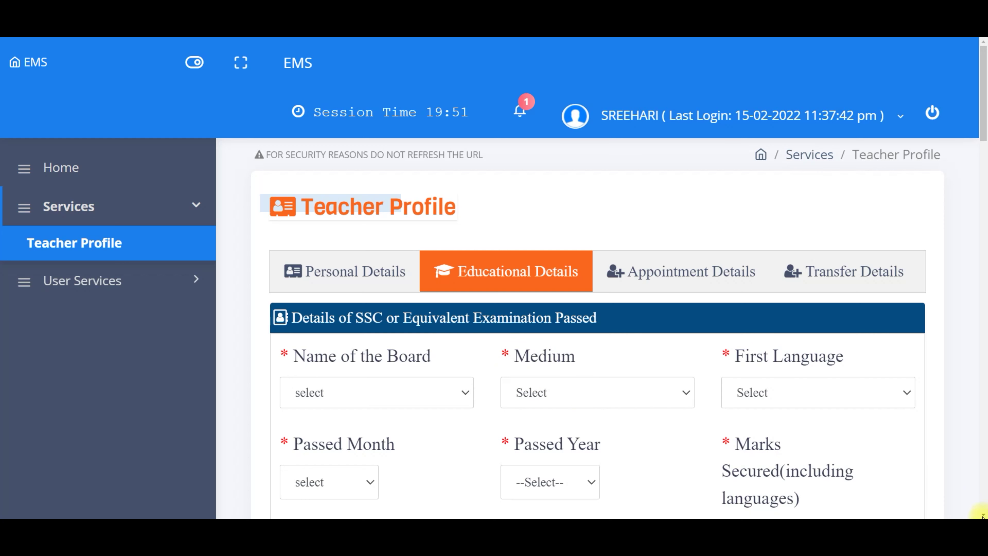
scroll(983, 514, "down", 3)
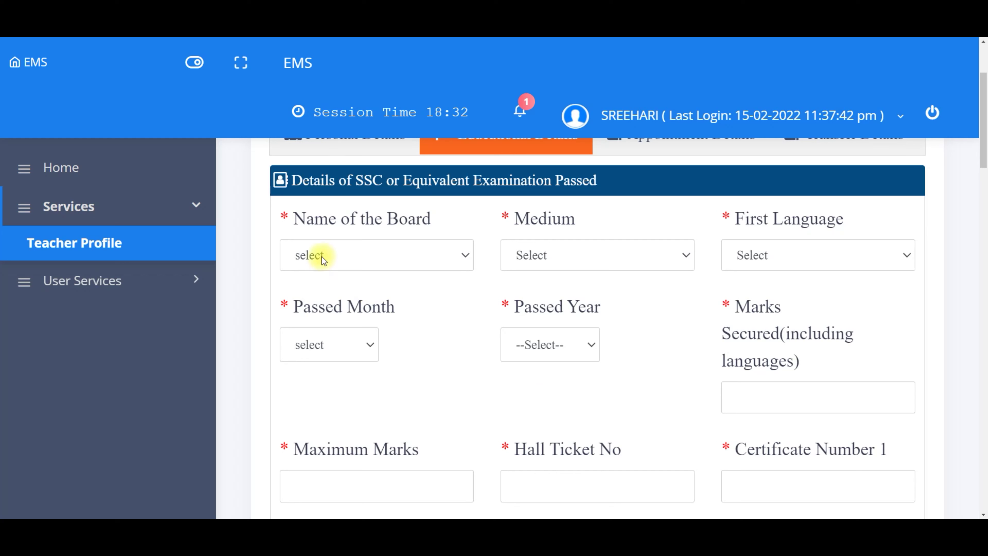
left_click(322, 257)
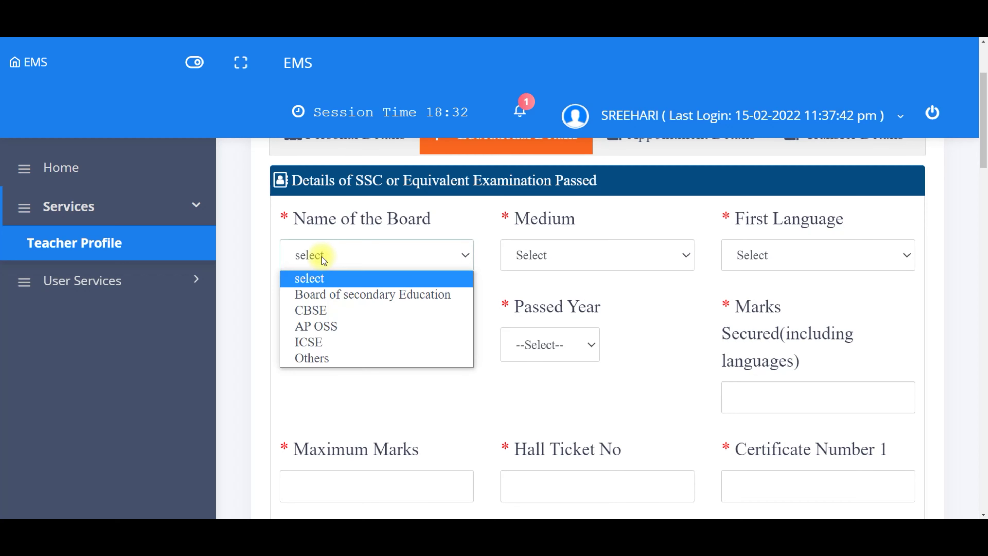
left_click(336, 300)
left_click(522, 255)
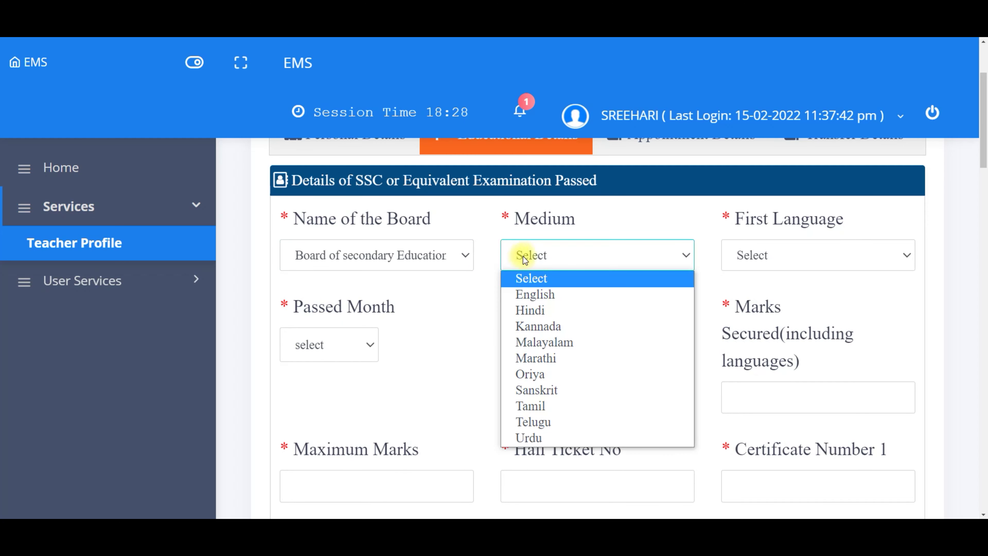
left_click(559, 420)
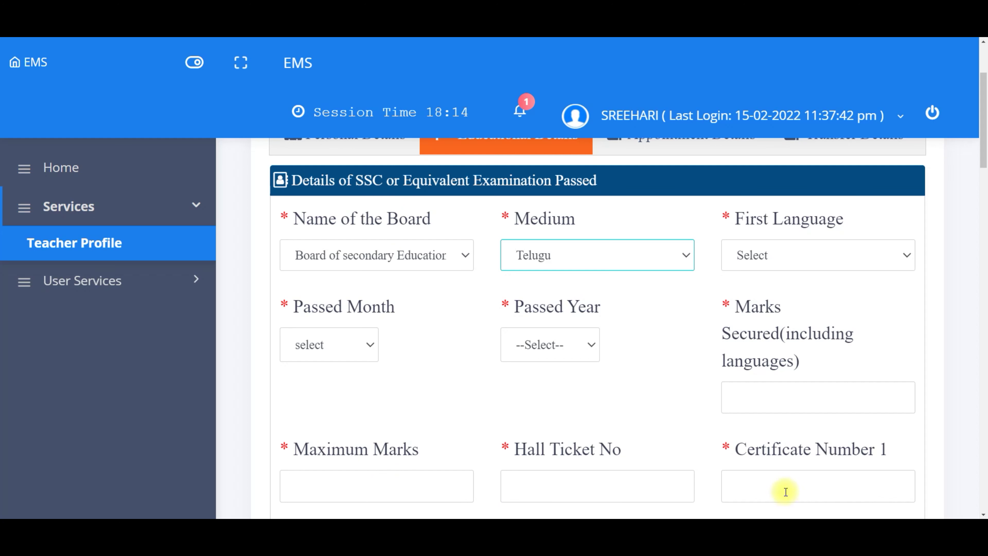
Step: Scroll through the Educational Details form to reach the Inter examination section
scroll(981, 513, "down", 3)
left_click(983, 515)
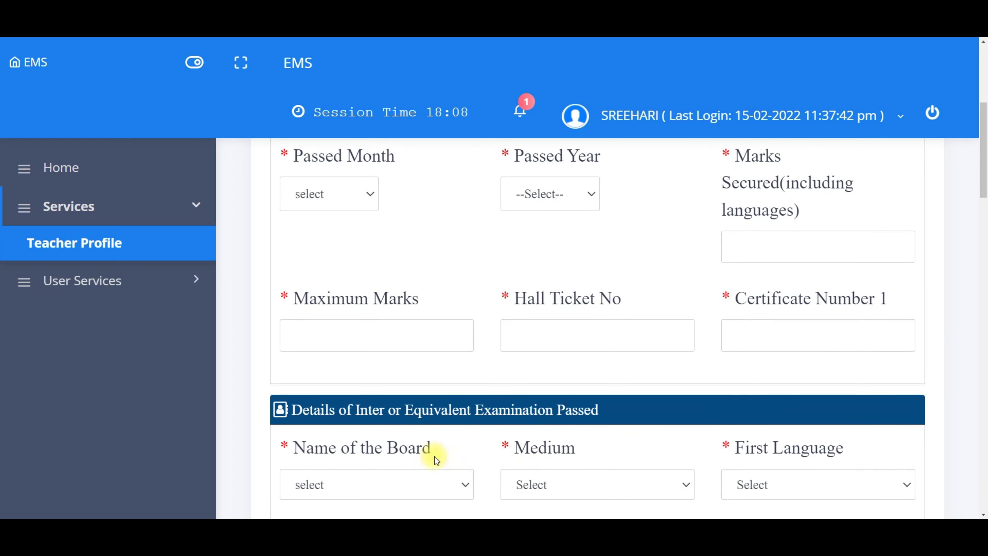
left_click(982, 515)
scroll(981, 514, "down", 4)
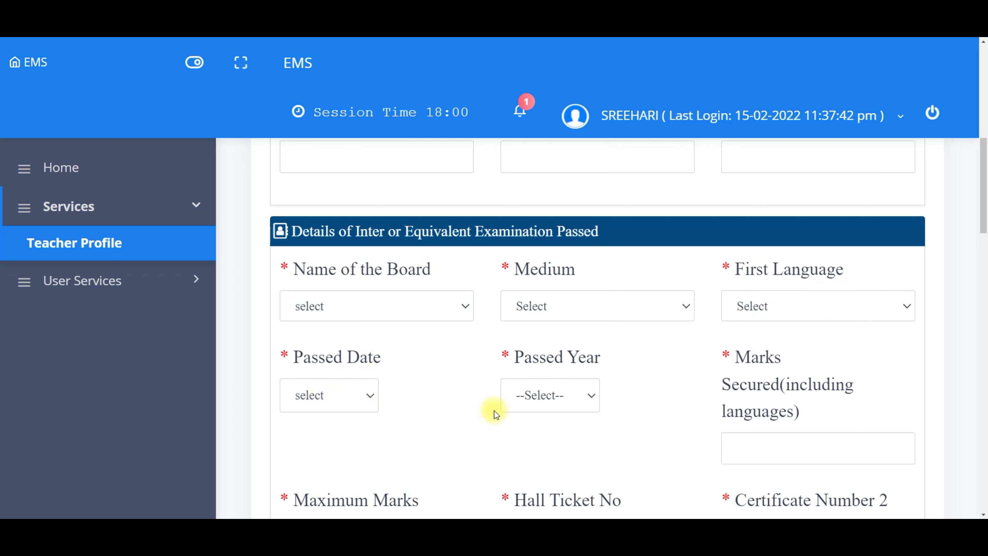
left_click(981, 509)
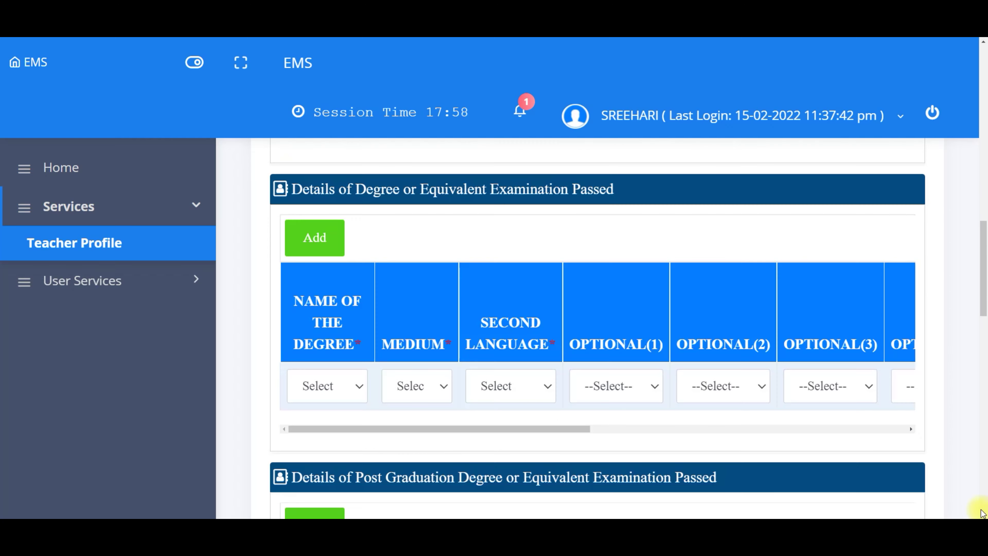
left_click(983, 45)
left_click(983, 46)
left_click(983, 46)
left_click(984, 46)
left_click(983, 46)
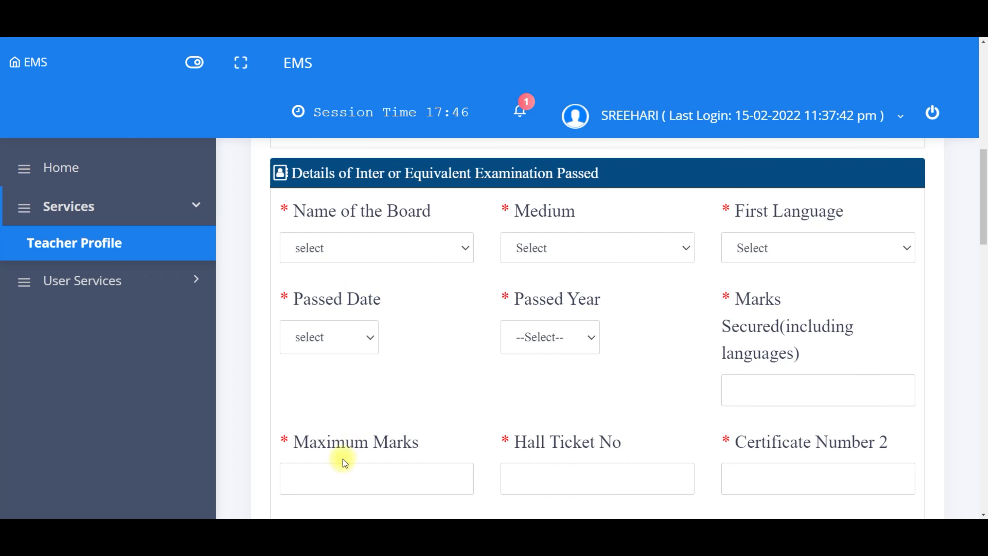
Step: Enter 1000 as the Inter examination's Maximum Marks
left_click(333, 481)
type("1000")
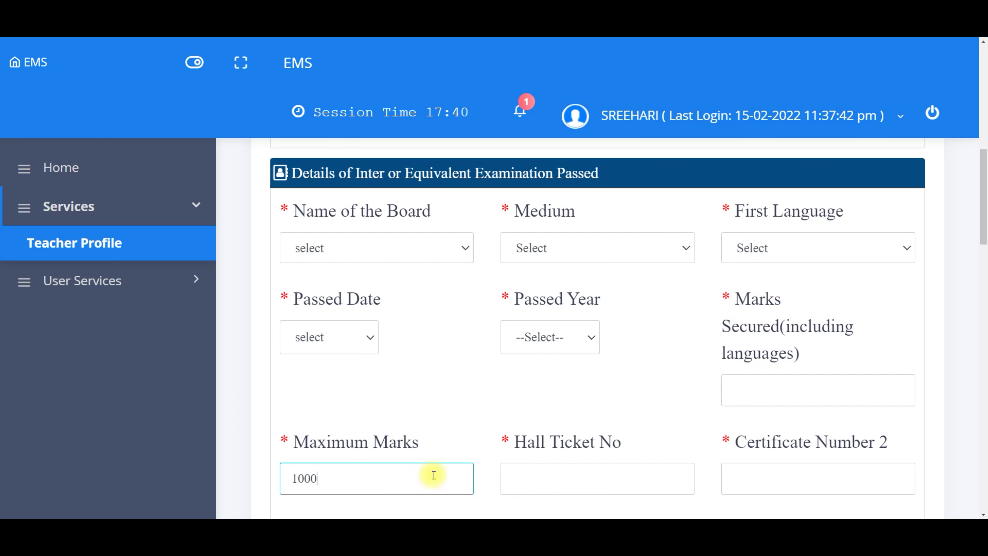
left_click(484, 453)
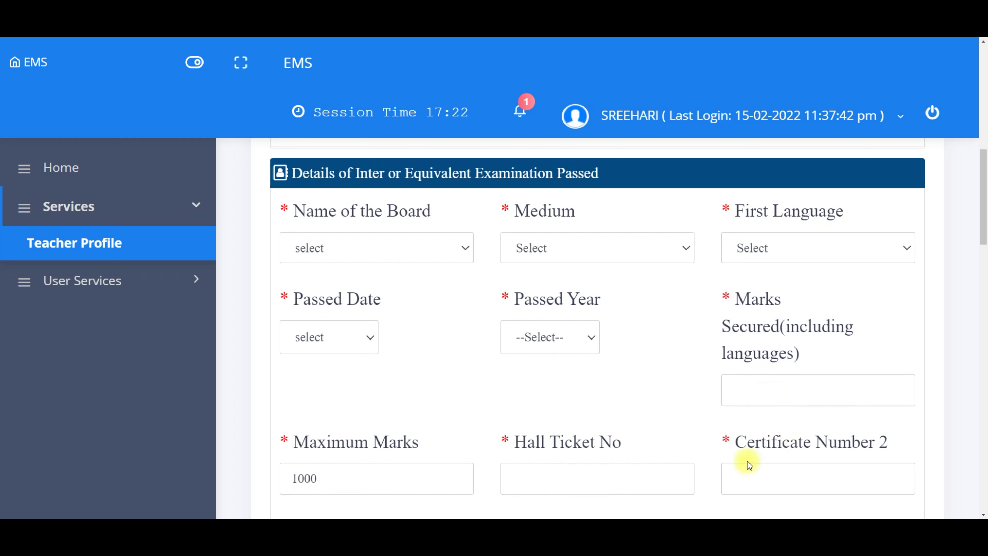
left_click(983, 514)
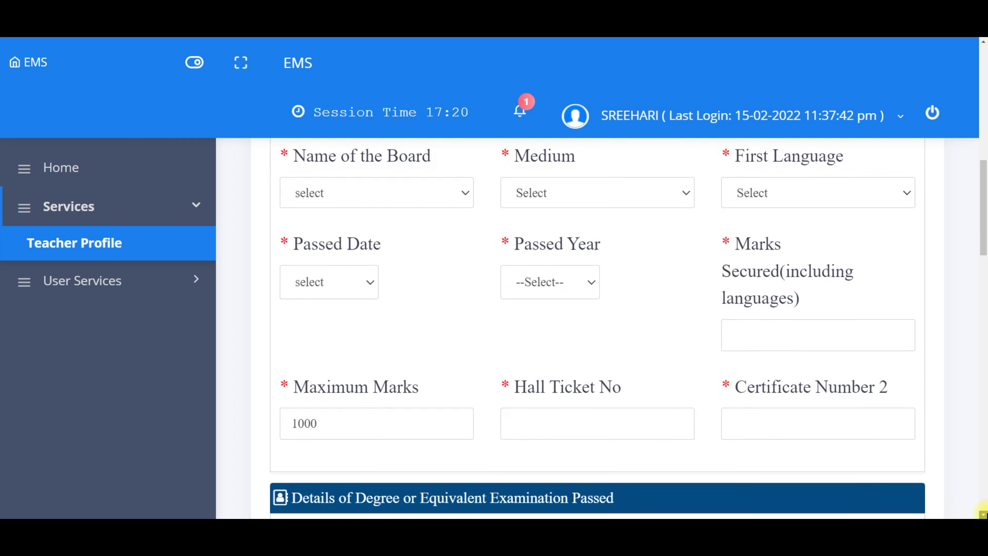
scroll(983, 511, "down", 4)
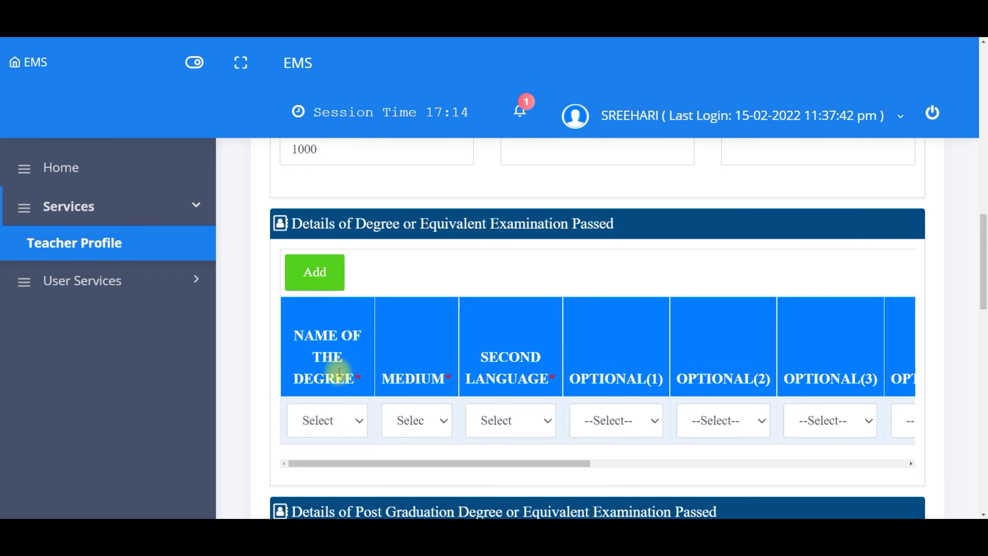
left_click(326, 281)
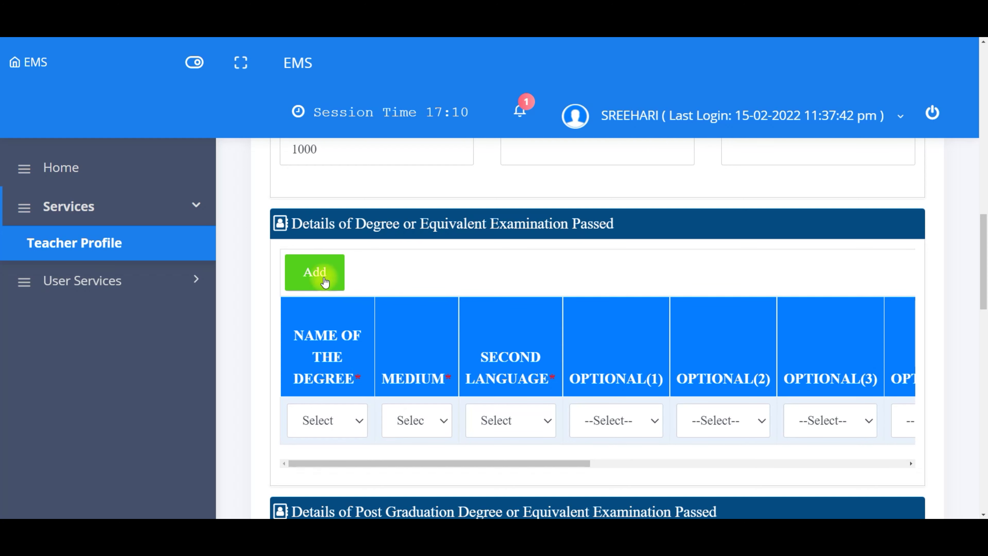
left_click(325, 281)
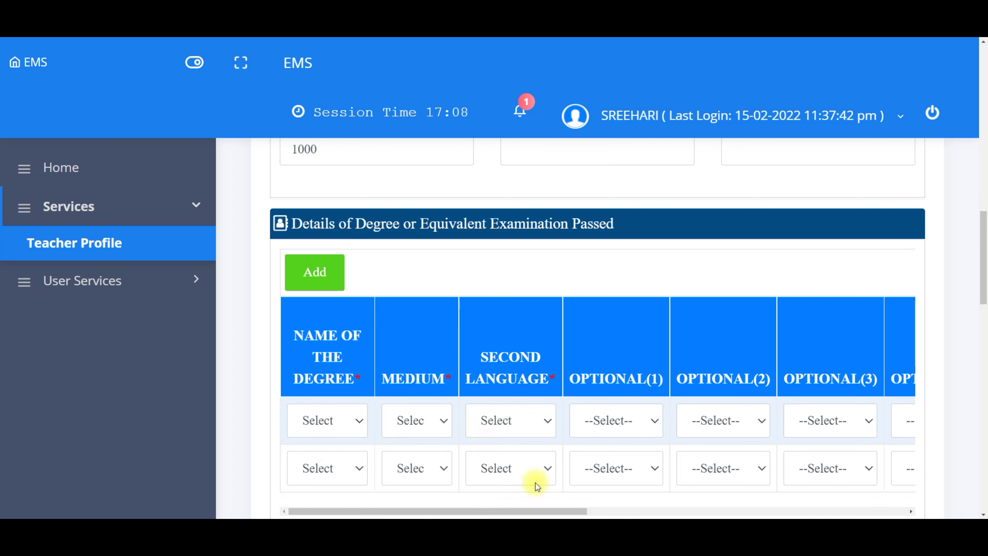
left_click(983, 515)
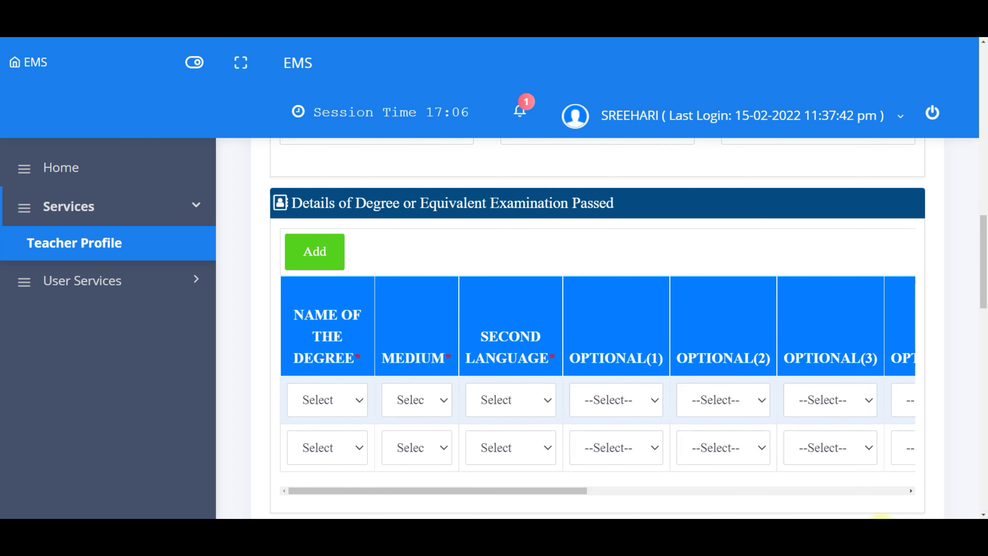
left_click(647, 489)
left_click(866, 487)
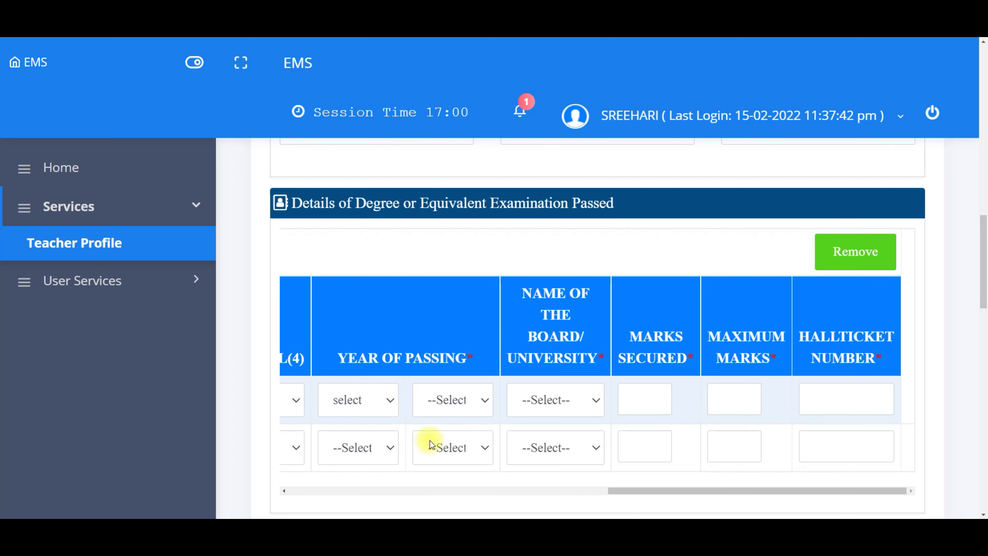
left_click(849, 250)
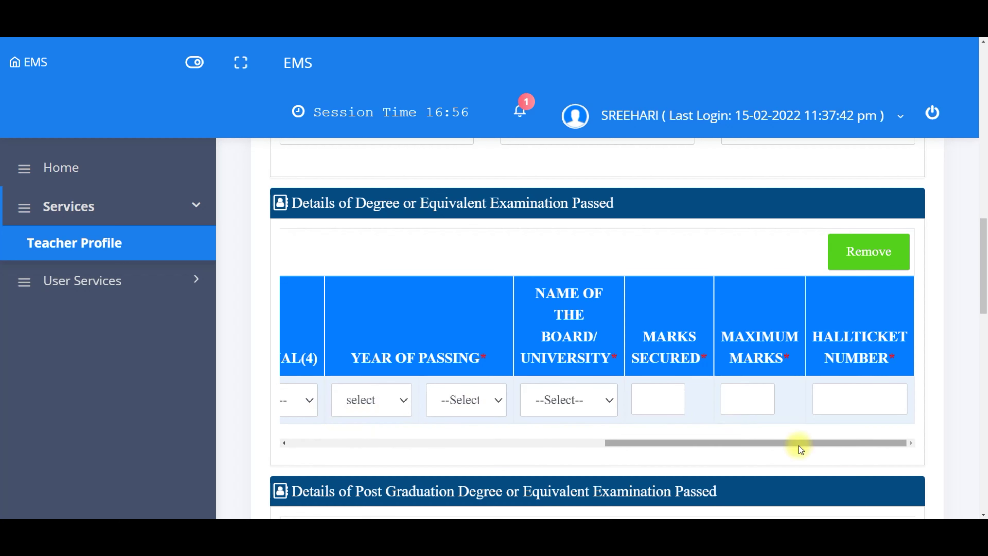
scroll(985, 506, "down", 3)
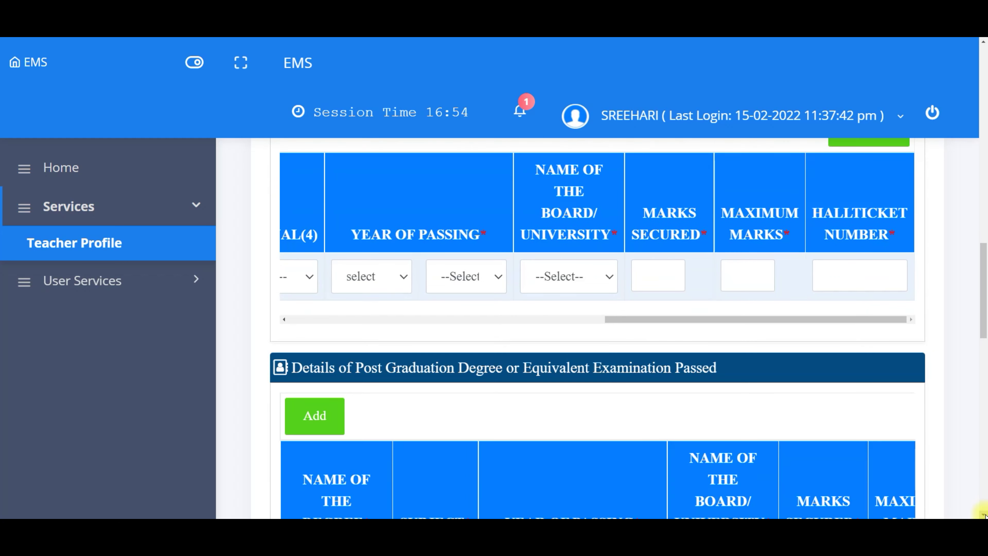
scroll(984, 514, "down", 1)
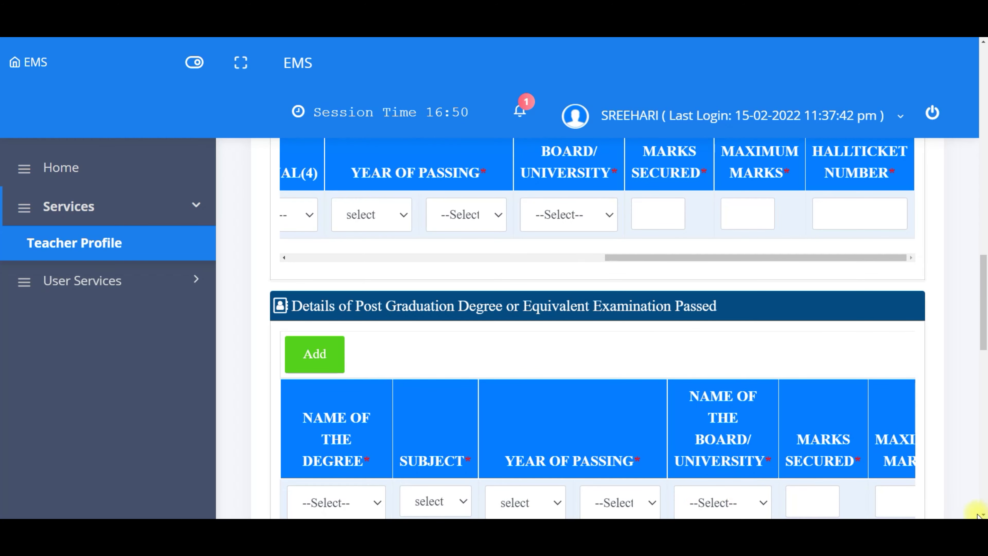
scroll(980, 516, "down", 7)
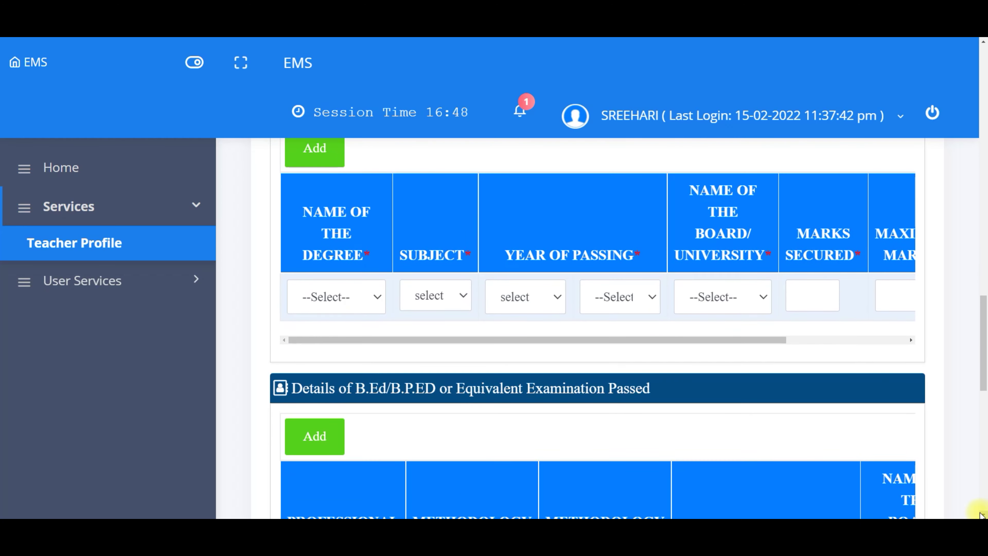
scroll(982, 515, "down", 1)
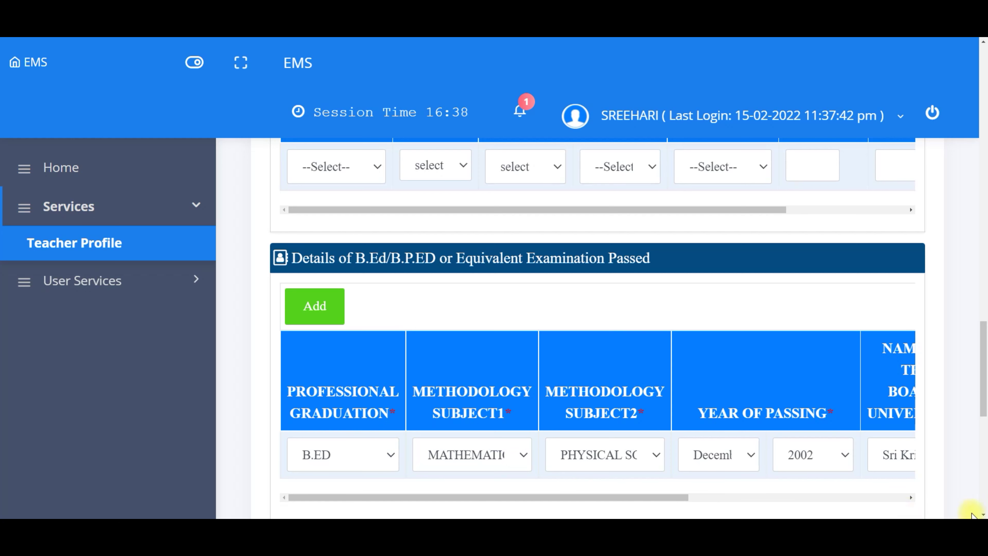
left_click(983, 514)
scroll(981, 515, "down", 6)
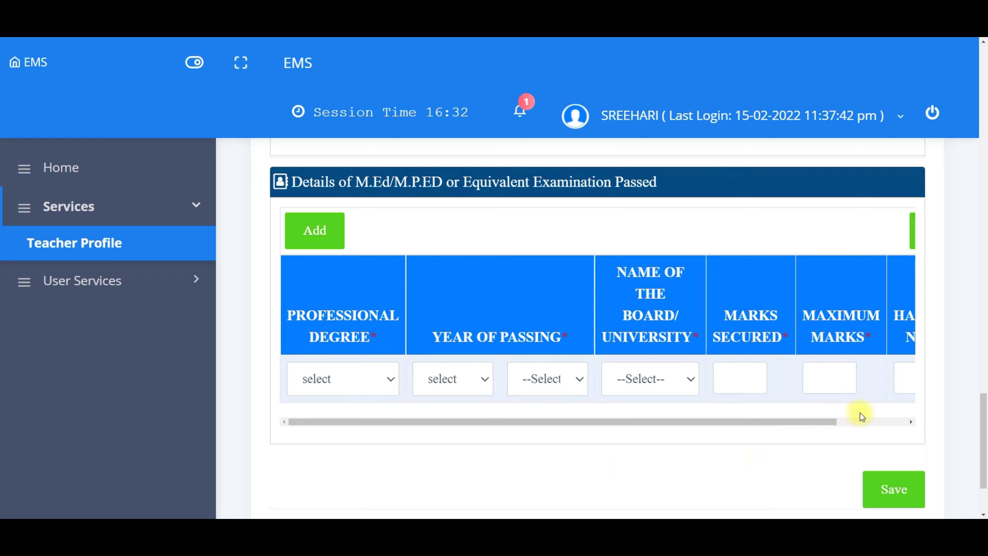
Step: Keep B.SC as the degree name and Telugu as the degree medium
left_click(859, 420)
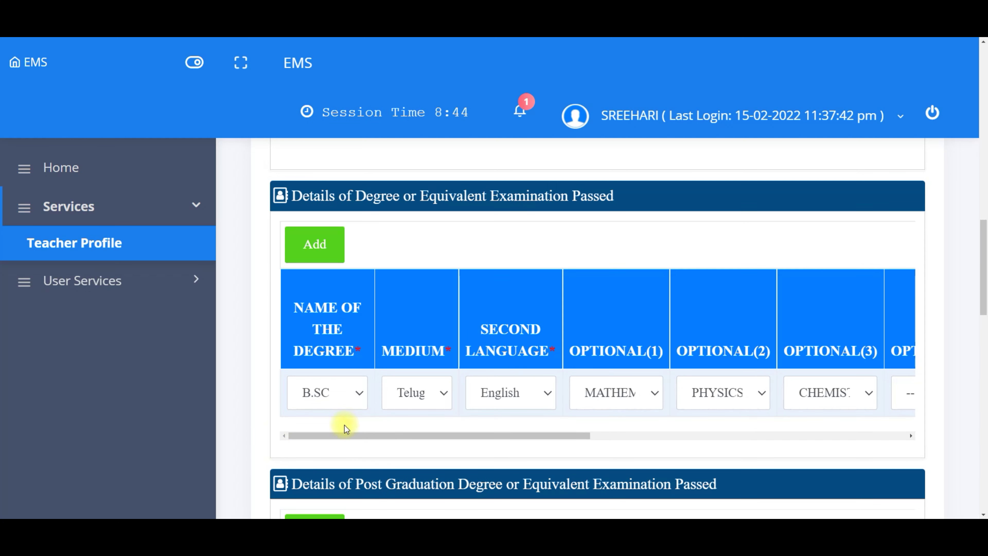
left_click(344, 398)
scroll(358, 300, "down", 1)
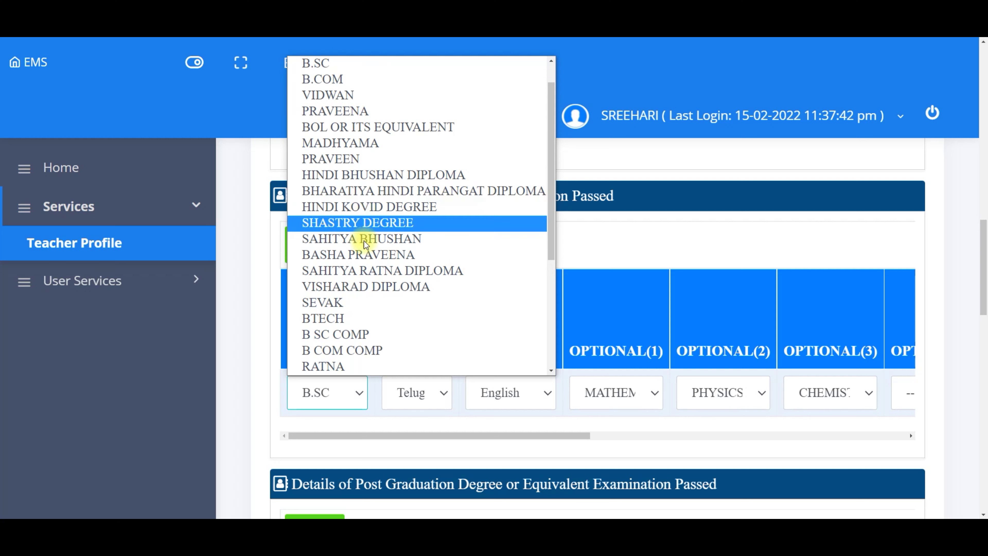
left_click(380, 410)
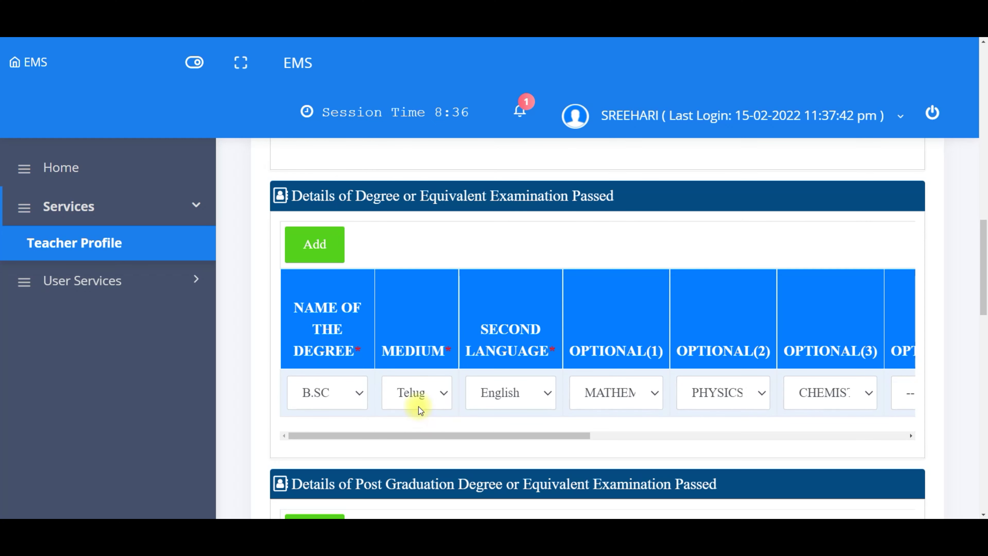
left_click(426, 393)
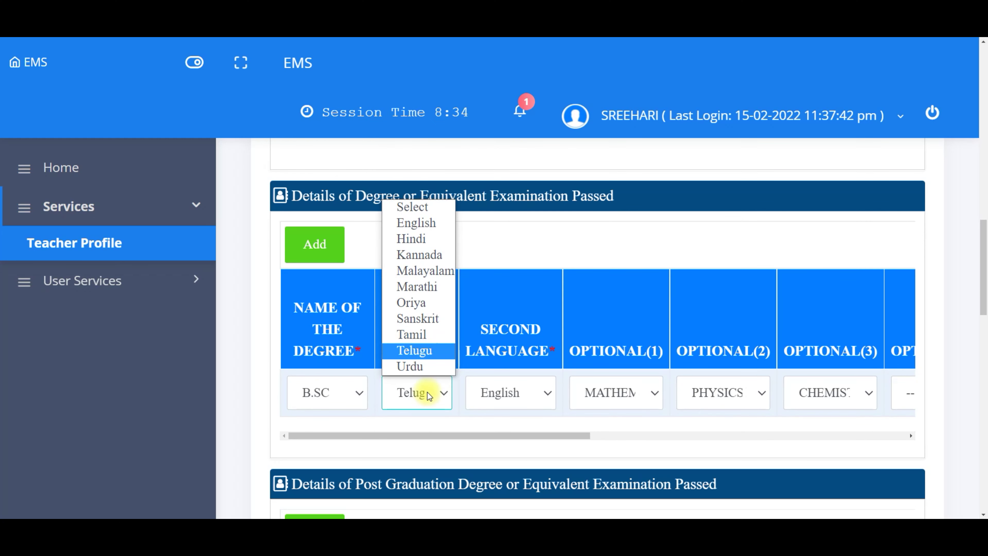
left_click(427, 393)
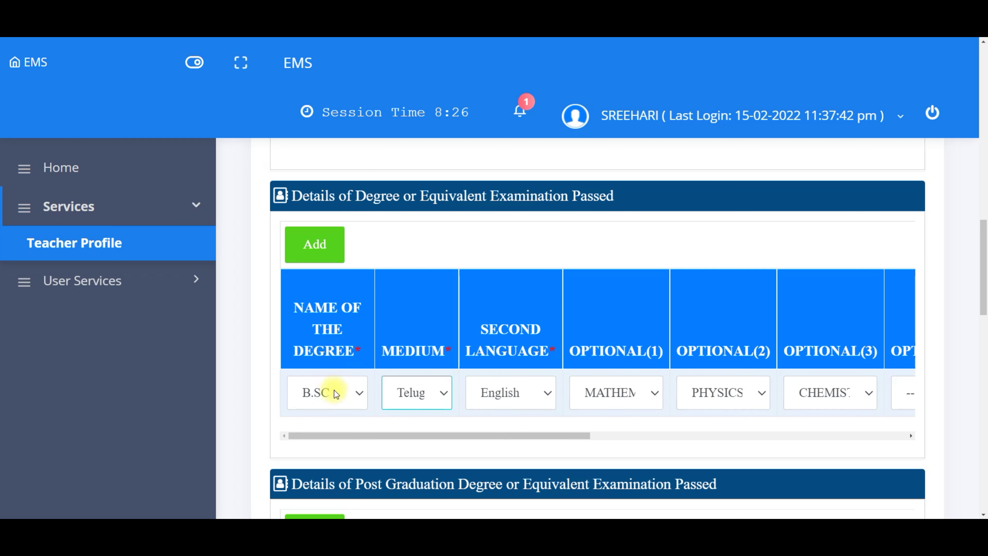
Step: Set the degree optionals to MATHEMATICS, PHYSICS and CHEMISTRY
left_click(647, 394)
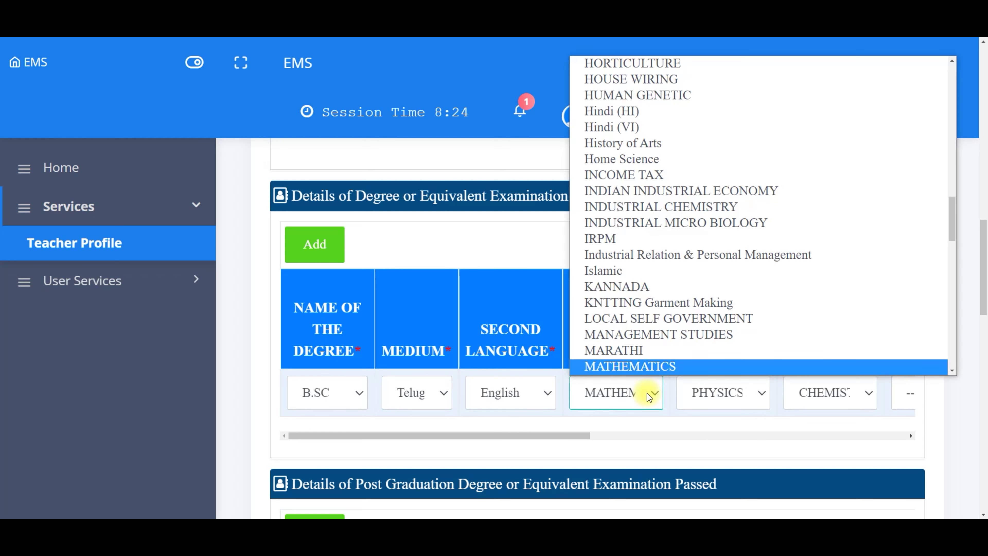
left_click(690, 427)
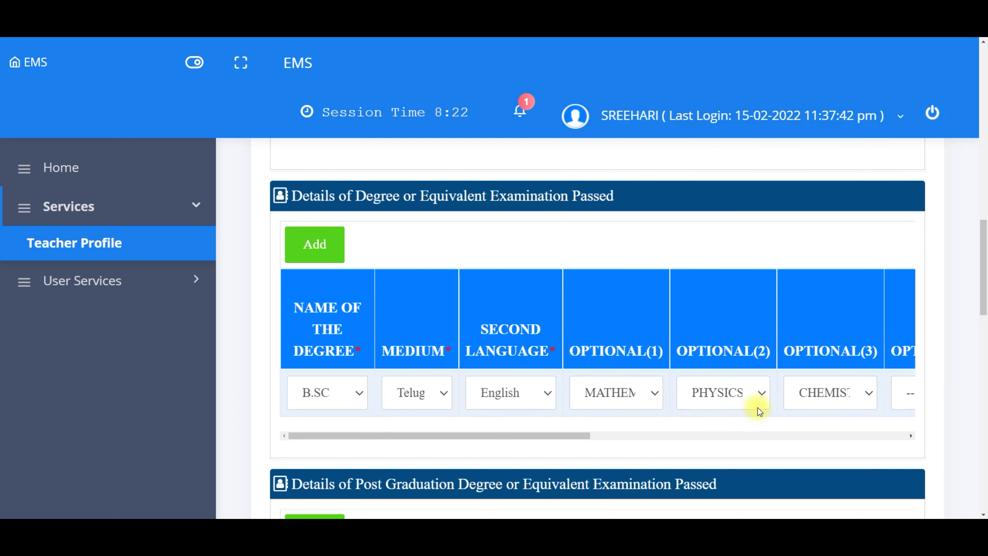
left_click(761, 393)
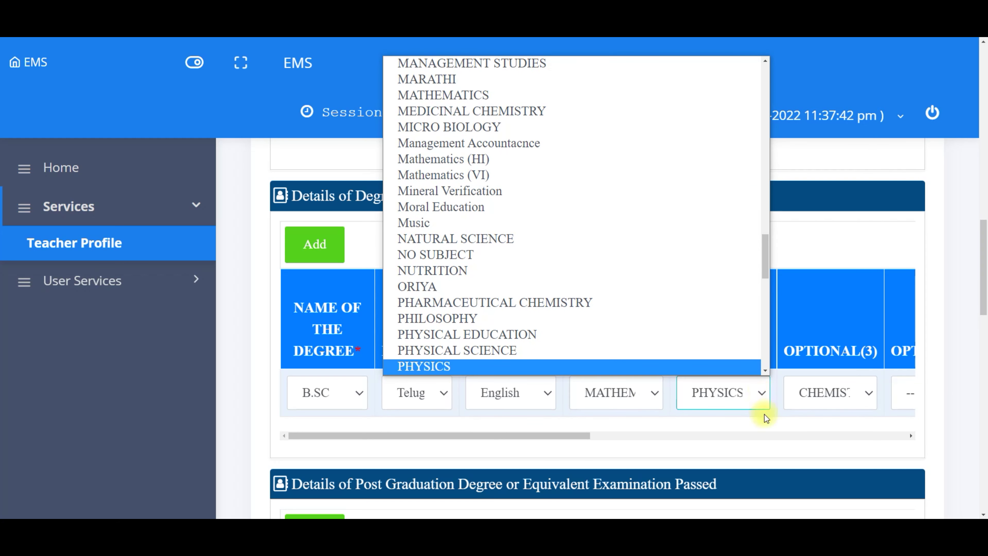
left_click(764, 414)
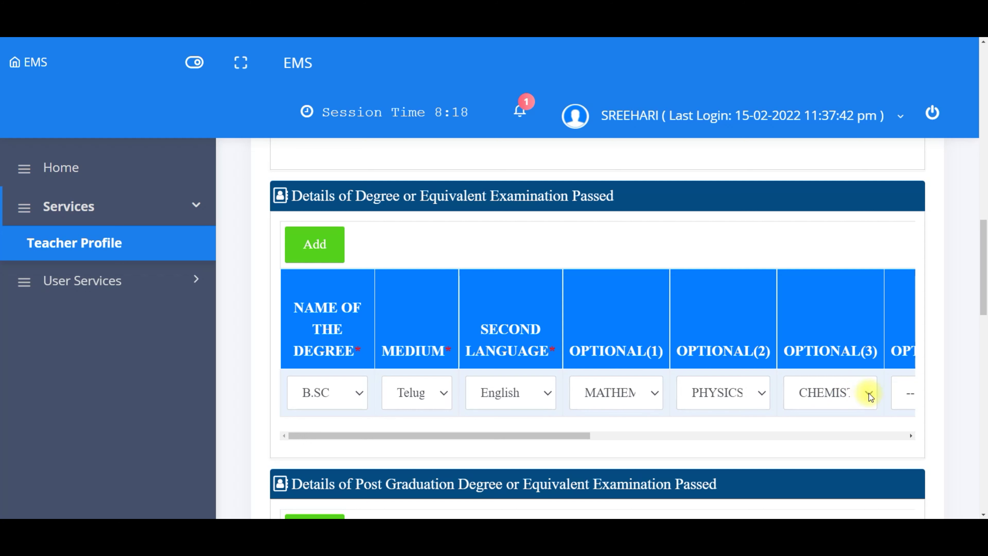
left_click(869, 393)
left_click(853, 424)
Step: Choose Sri Venkateswara University as the degree's Board/University
left_click_drag(911, 436, 911, 437)
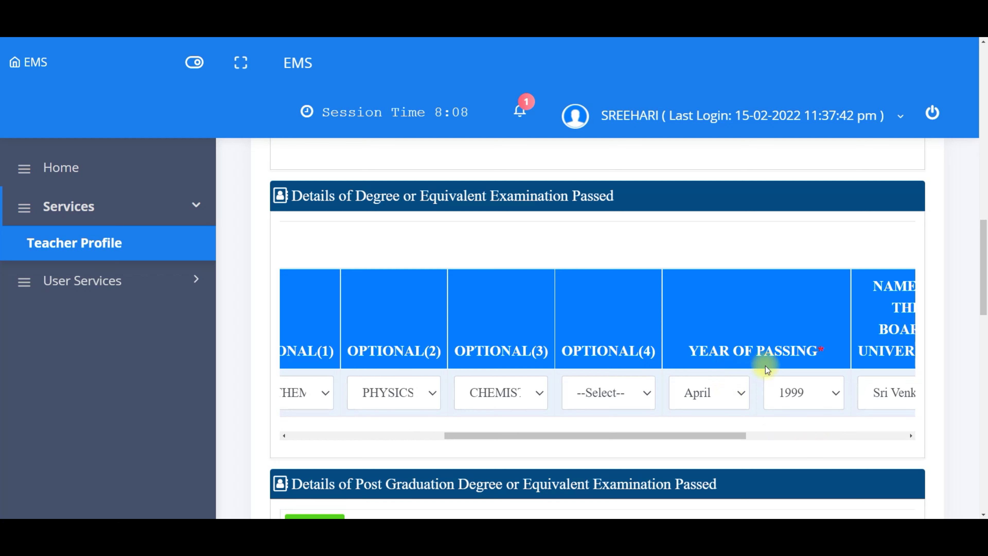
left_click_drag(911, 437, 911, 436)
left_click(795, 388)
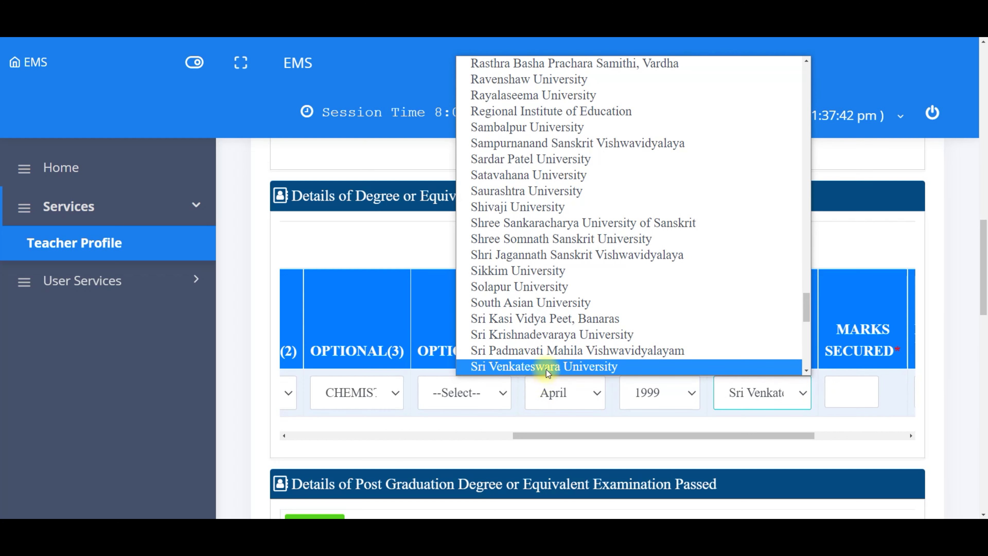
left_click(546, 367)
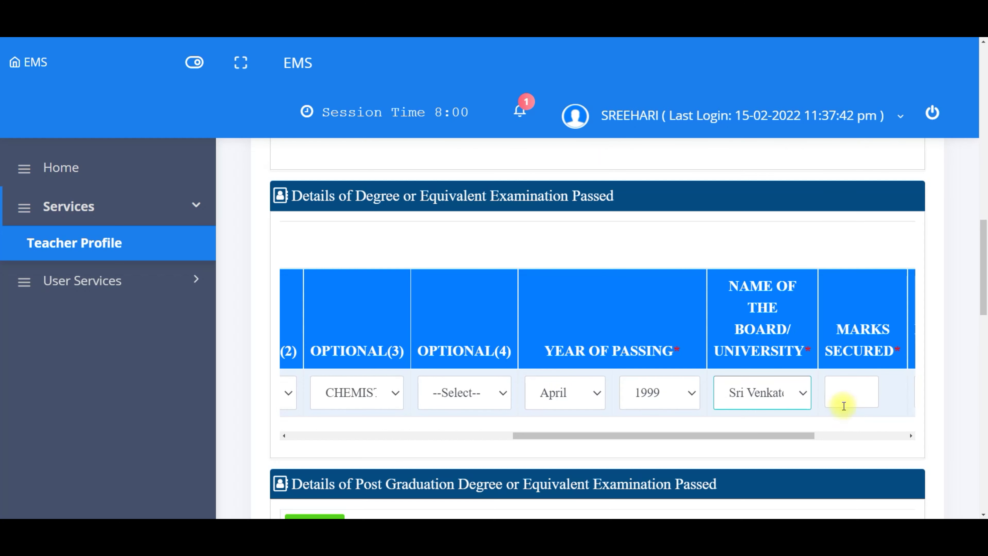
left_click_drag(909, 436, 909, 437)
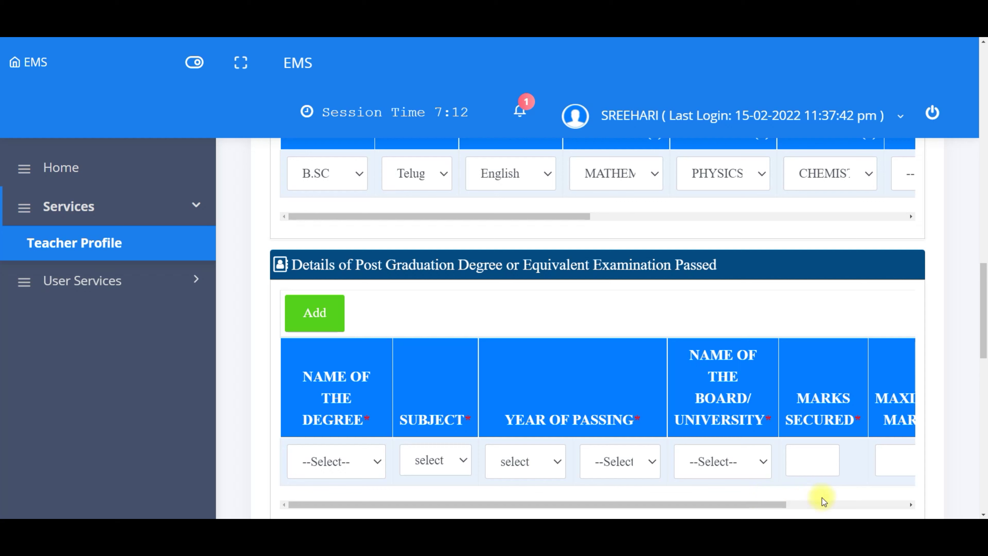
Step: Scroll past the B.Ed and M.Ed sections and save the Educational Details
left_click(983, 515)
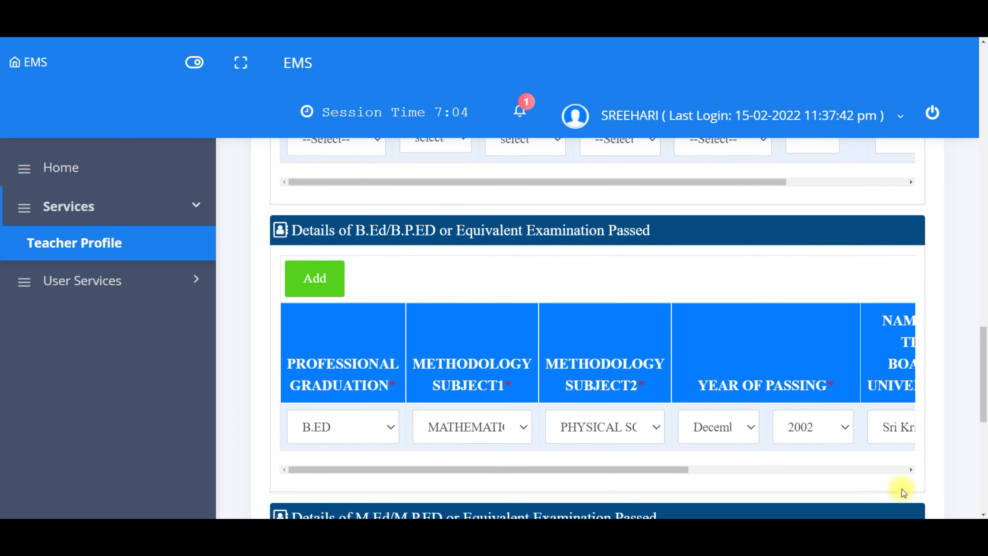
left_click(911, 470)
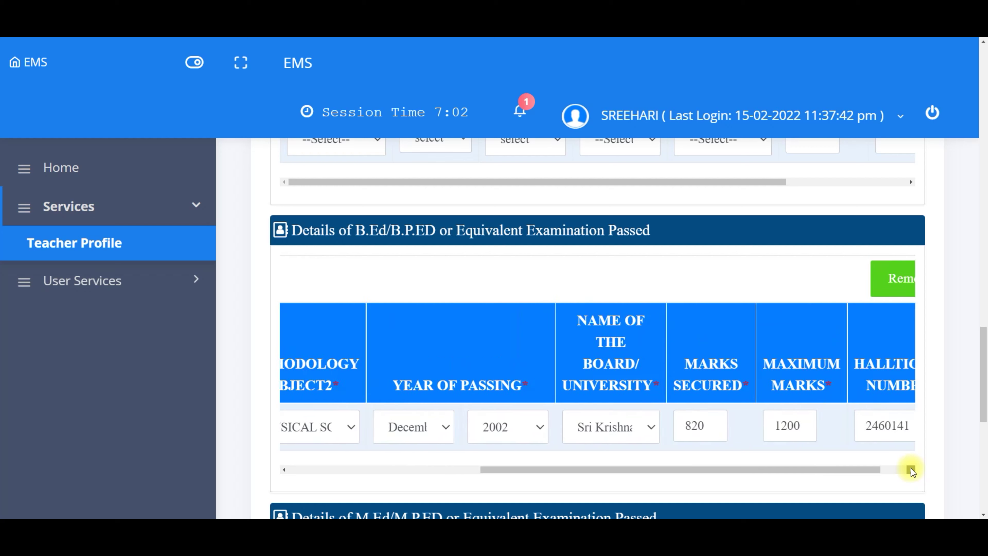
scroll(982, 515, "down", 6)
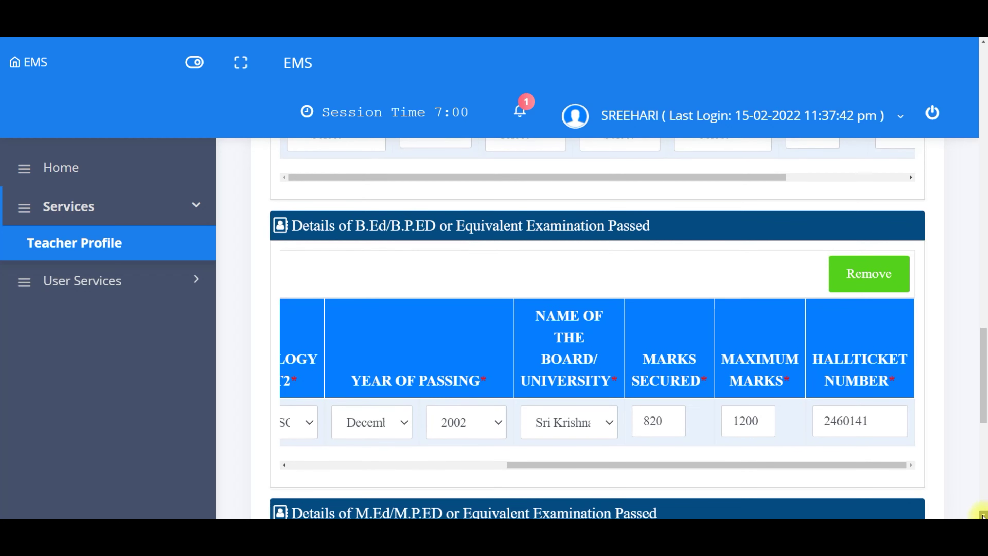
scroll(982, 515, "down", 2)
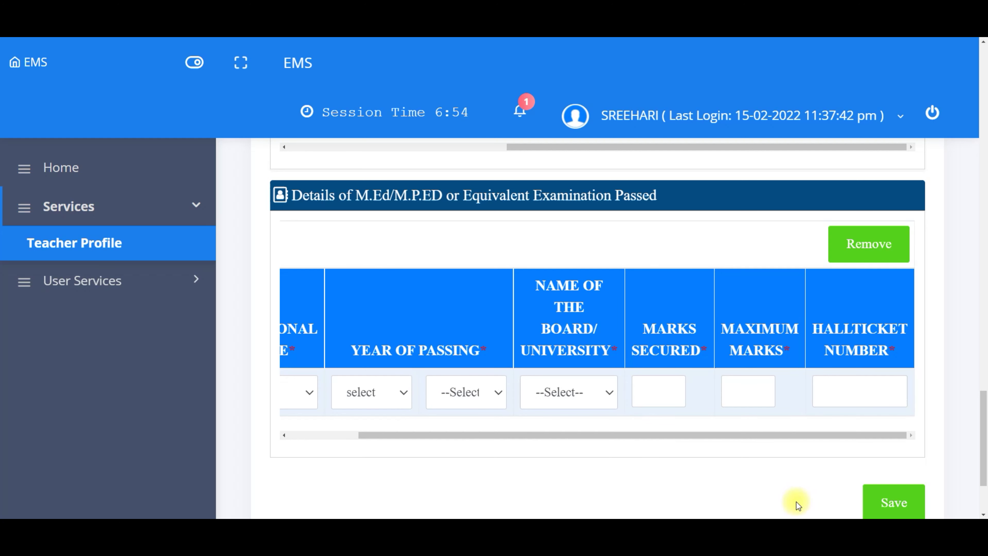
left_click(886, 507)
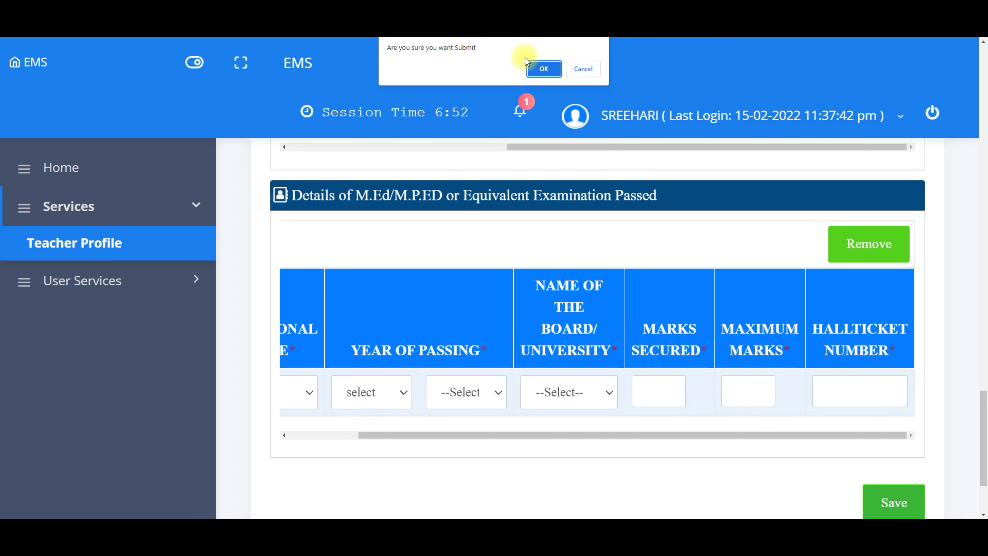
Step: Confirm the educational details submission and fix the Mobile Number's last digit from the suggestion
left_click(544, 70)
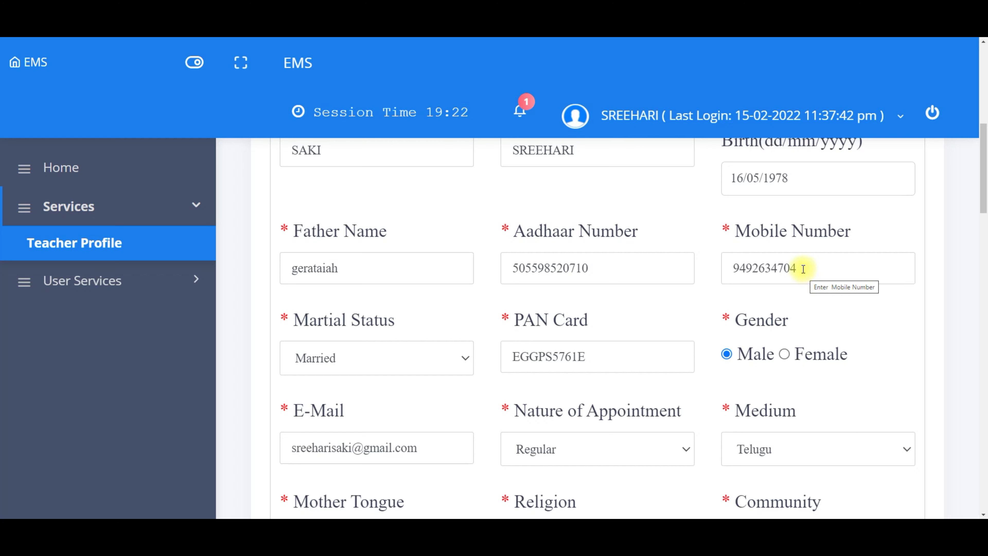
left_click(798, 267)
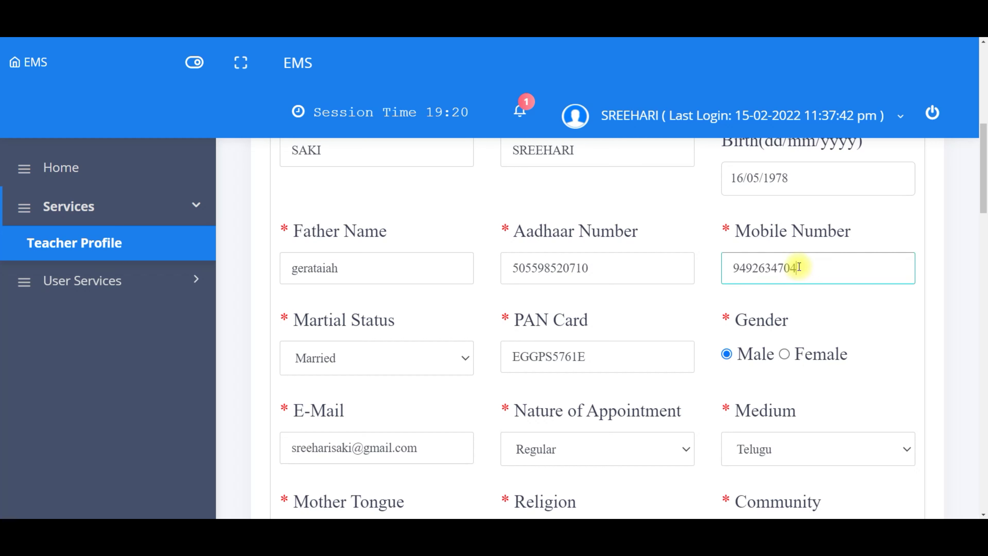
key("BackSpace")
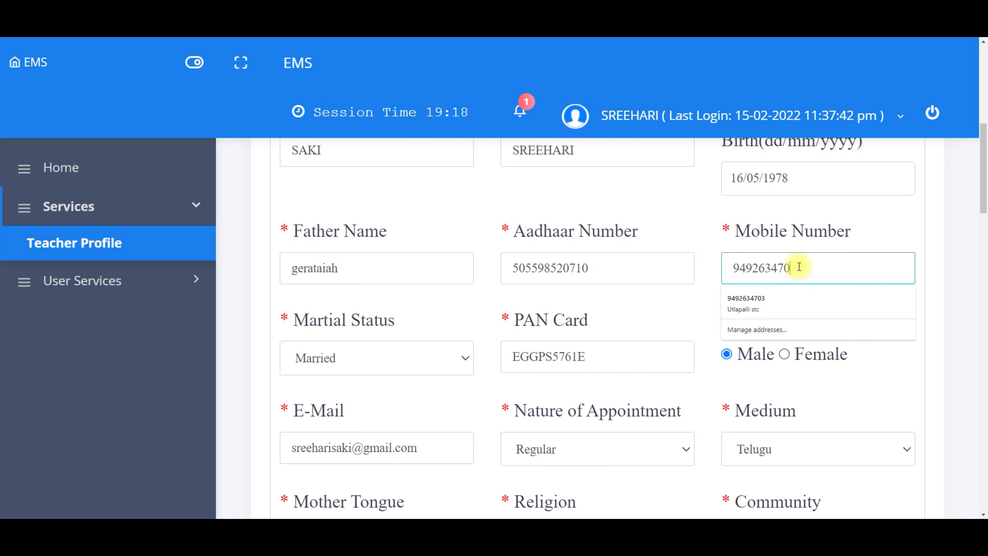
left_click(810, 297)
scroll(984, 514, "down", 12)
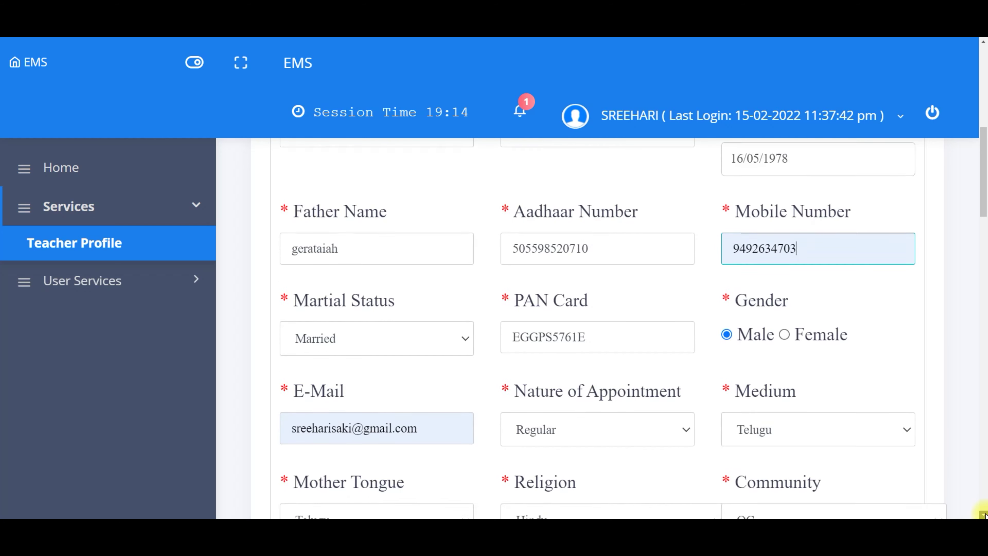
scroll(984, 514, "down", 12)
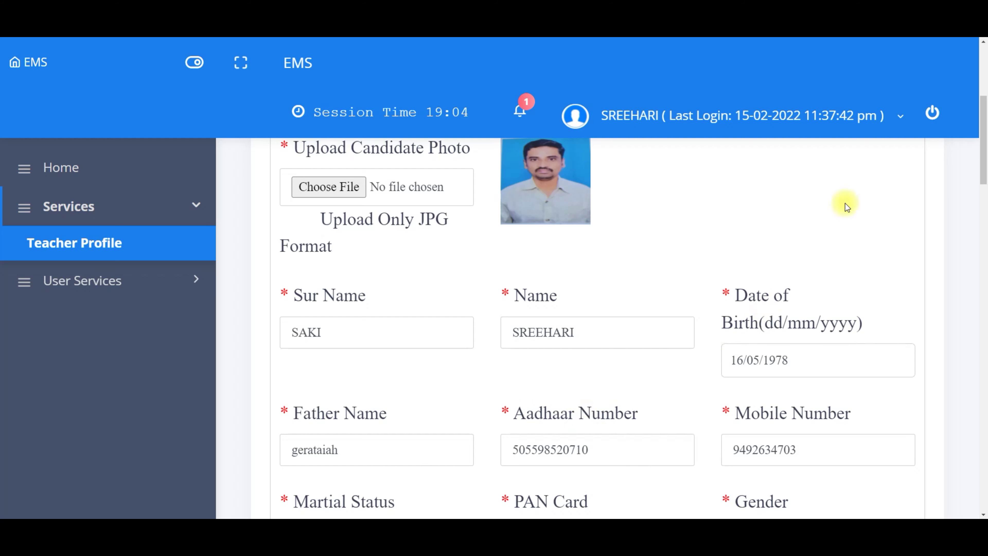
Step: Scroll up and open the Transfer Details tab showing the three existing transfers
scroll(940, 168, "up", 6)
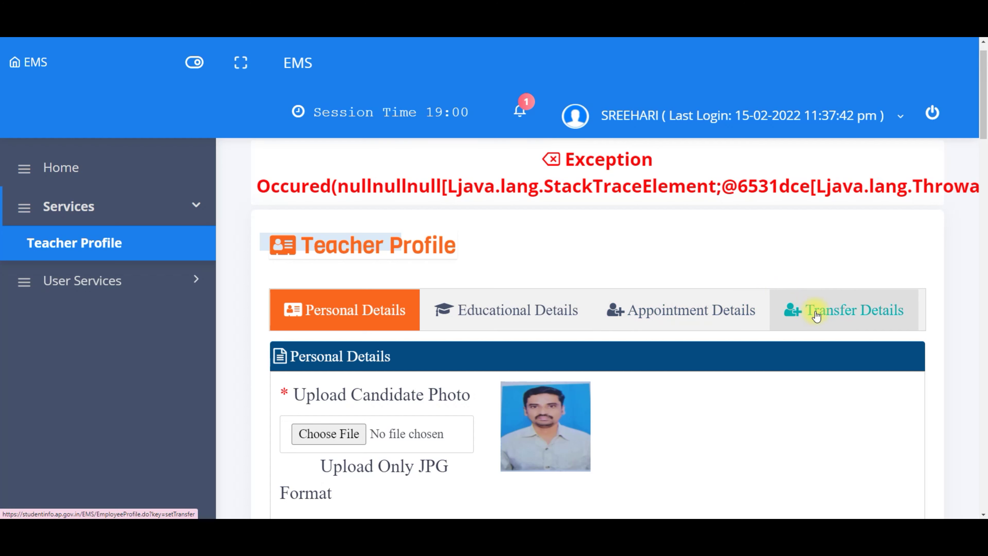
left_click(817, 316)
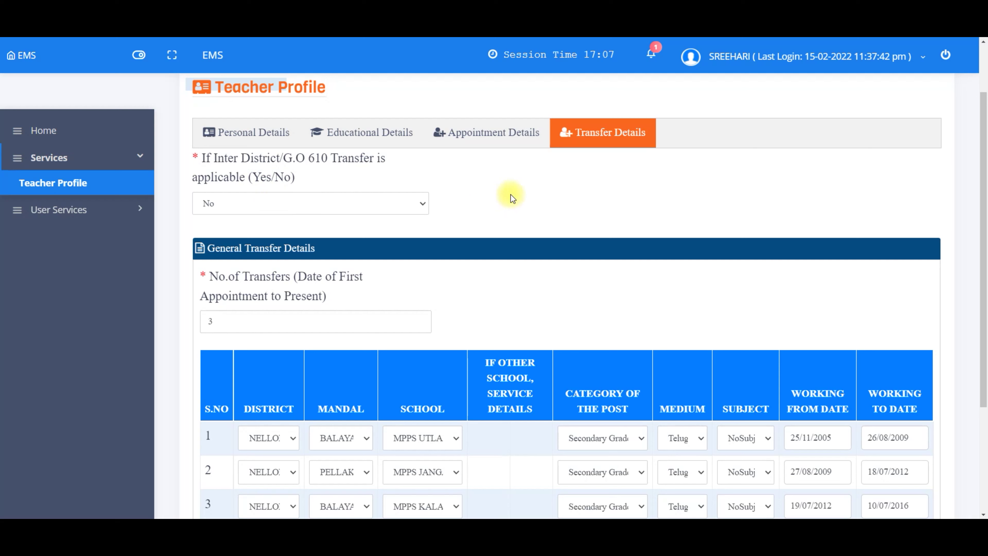
Step: Change the third transfer's working-to date to 17/01/2021 using the date picker
left_click(983, 515)
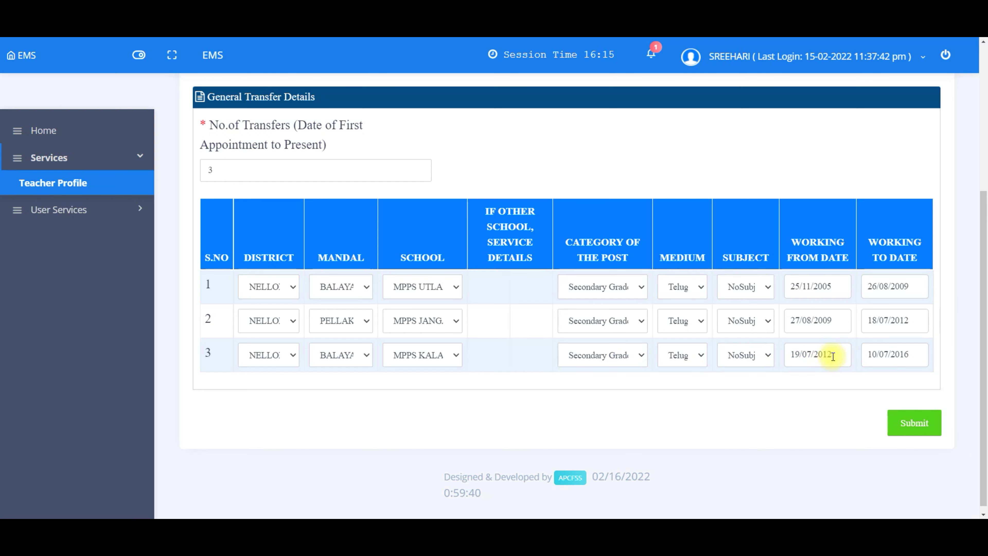
left_click(917, 356)
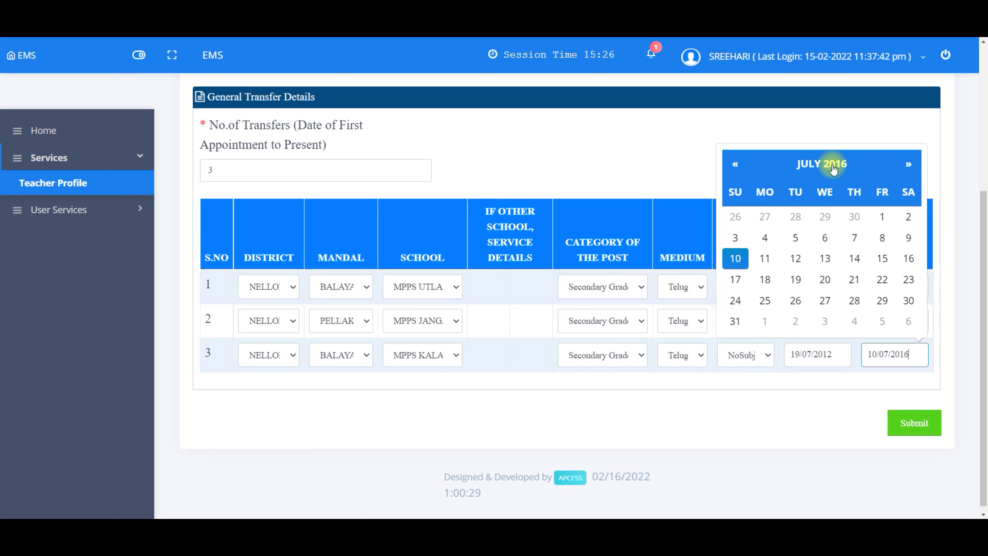
left_click(834, 166)
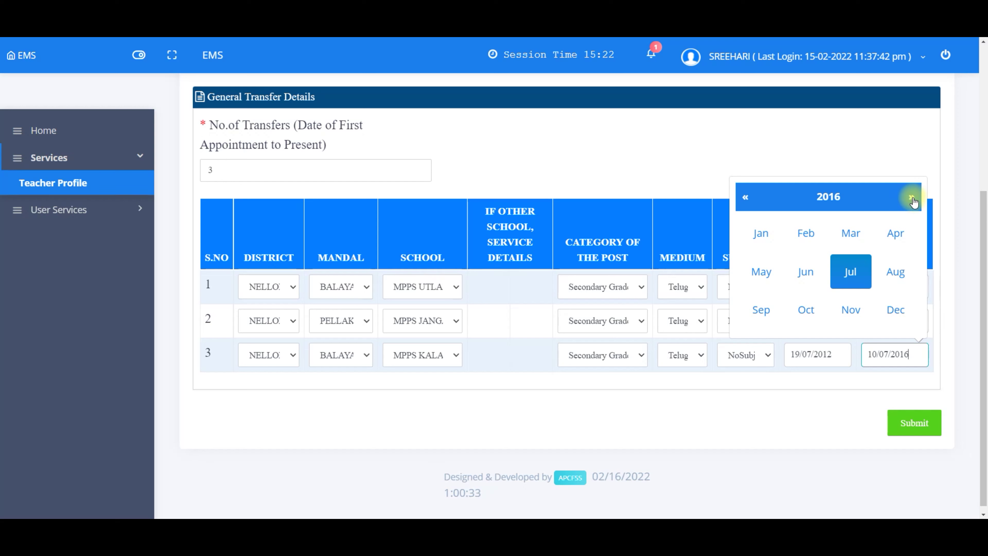
left_click(912, 198)
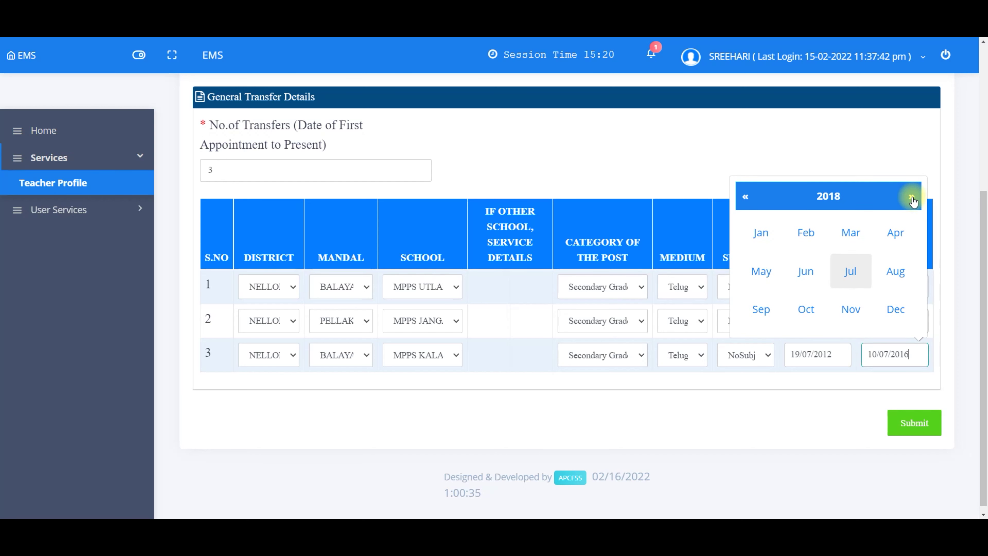
left_click(912, 198)
left_click(912, 198)
left_click(912, 198)
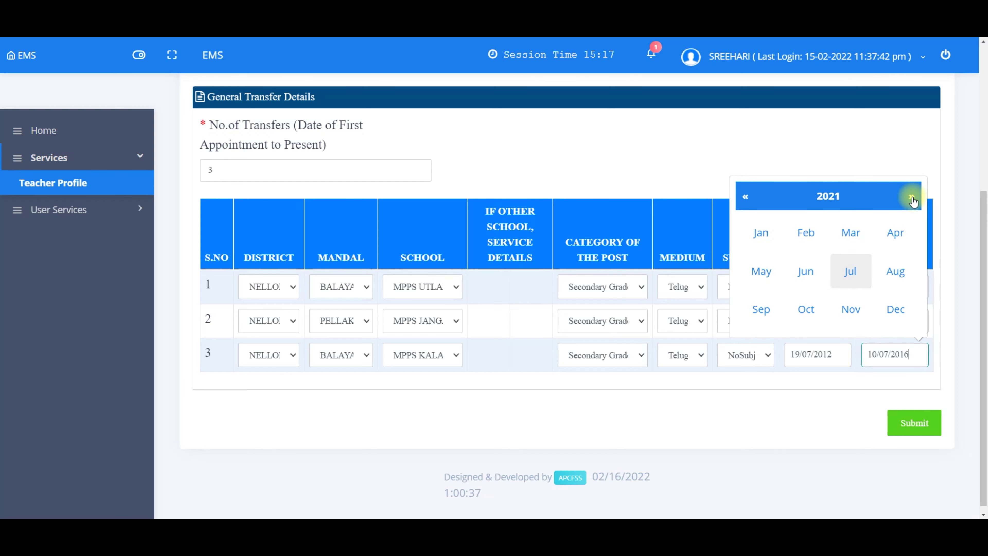
left_click(760, 245)
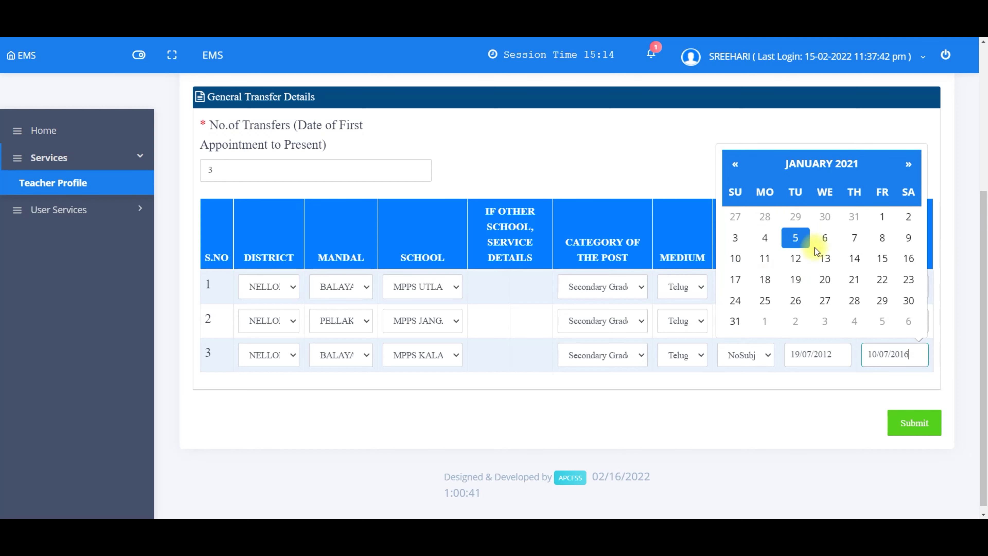
left_click(737, 281)
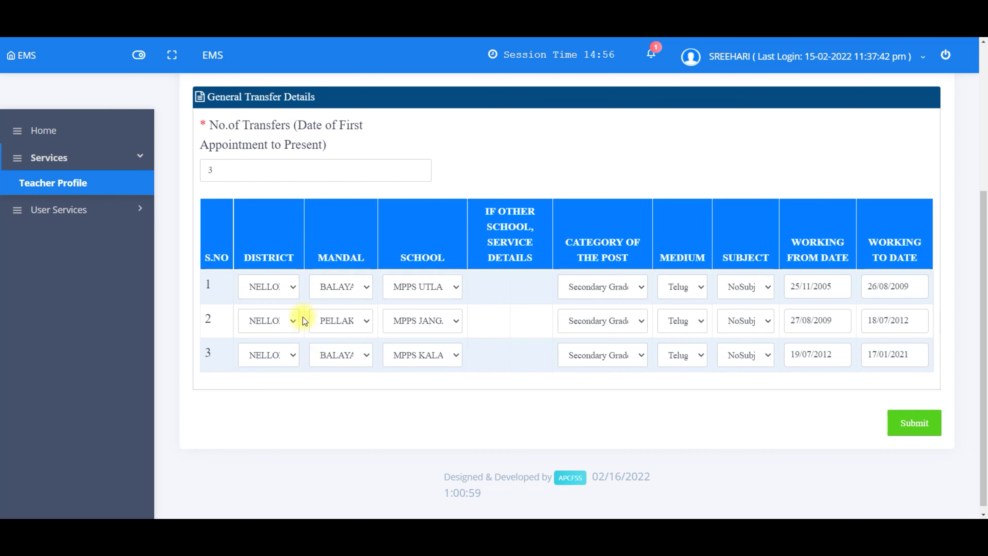
Step: Change the number of transfers to 4, adding a fourth row
left_click(218, 169)
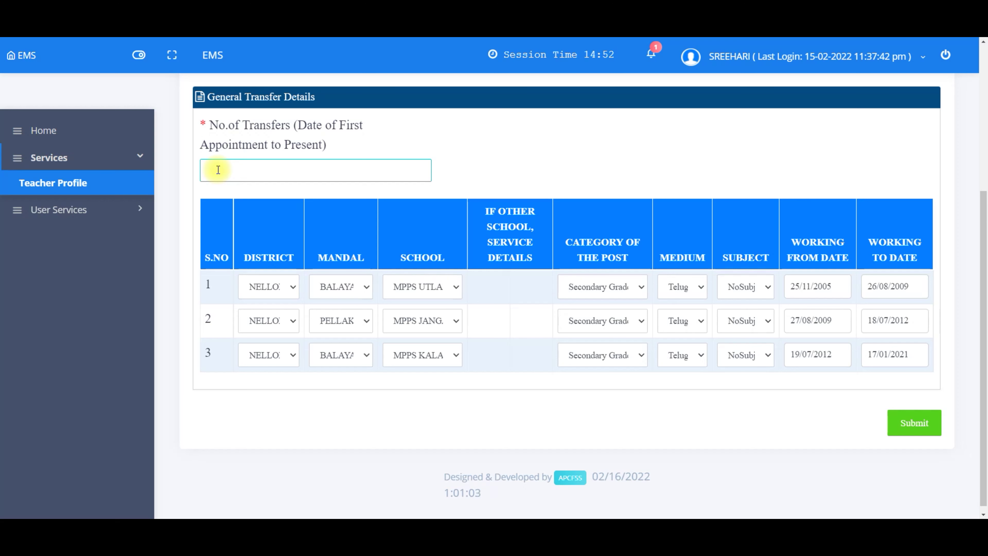
type("4")
left_click(558, 161)
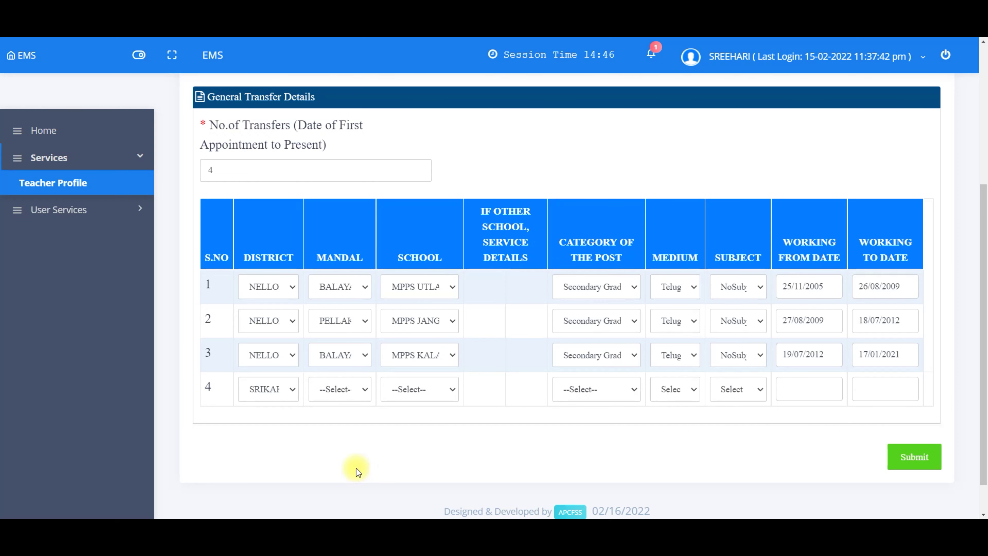
Step: Set row 4 to NELLORE district, BALAYAPALLI mandal and school MPPS UTLAPALLI
left_click(267, 388)
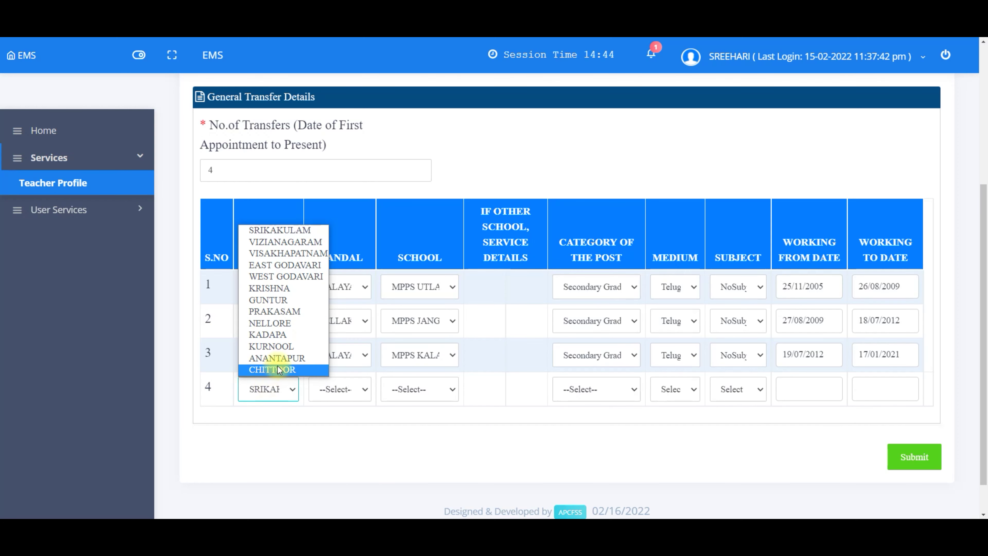
left_click(283, 324)
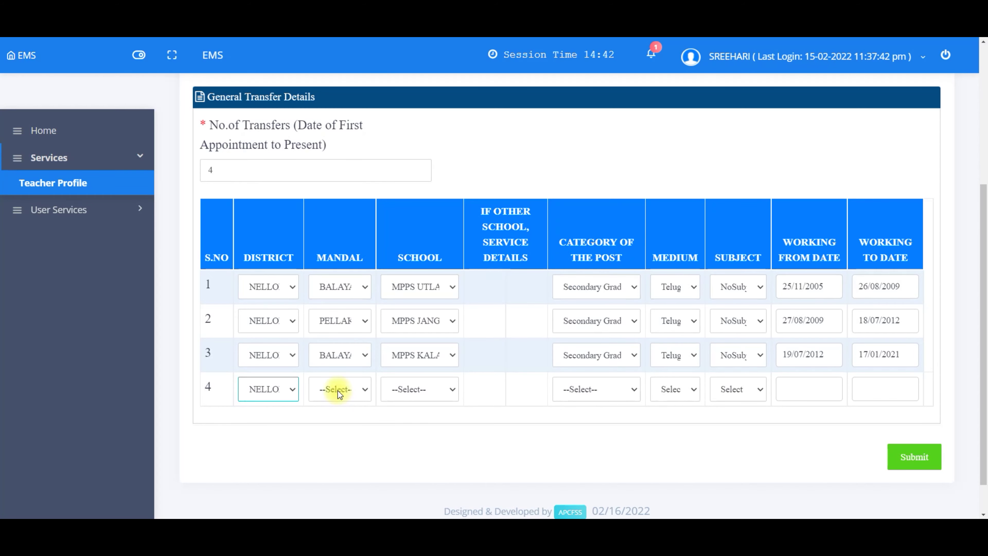
left_click(337, 390)
left_click(366, 194)
left_click(422, 392)
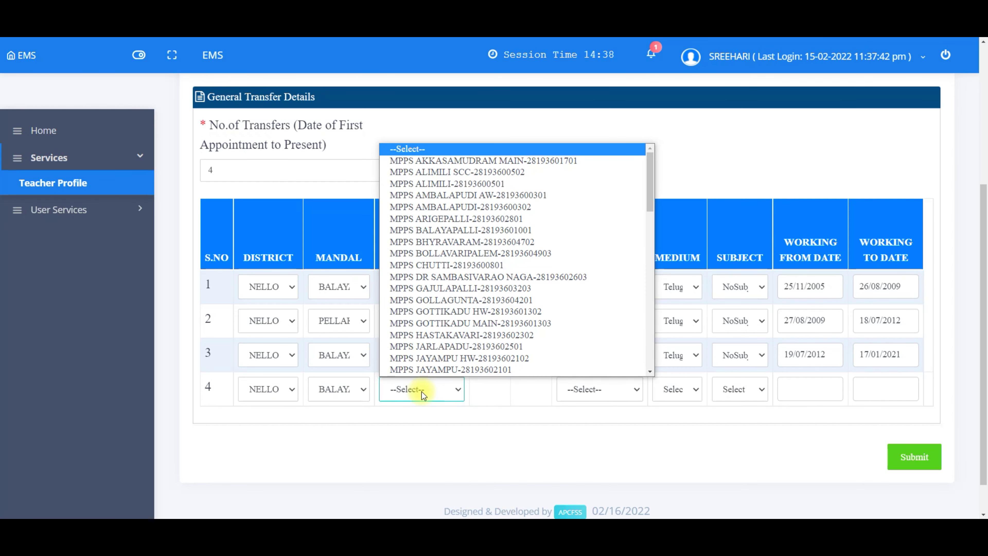
scroll(652, 373, "down", 10)
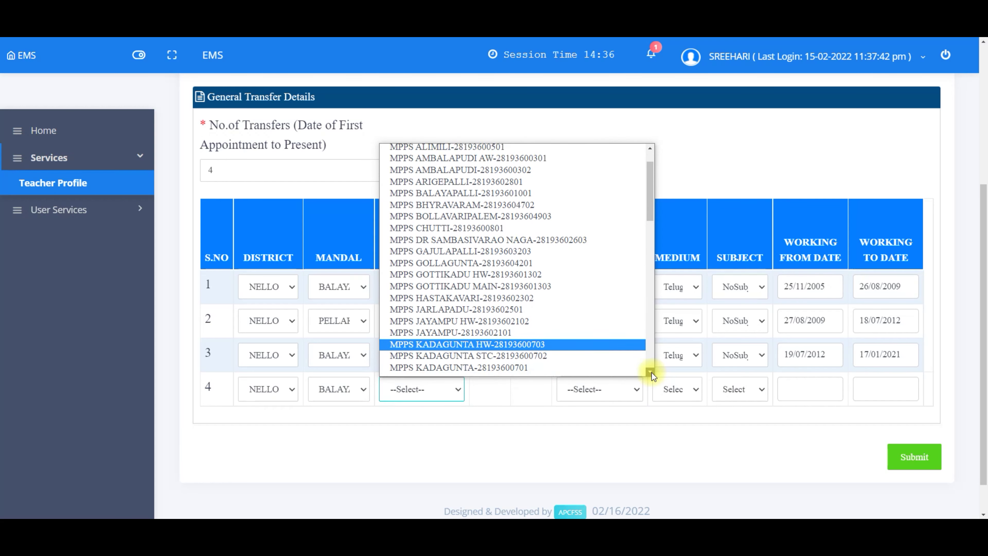
scroll(652, 372, "down", 8)
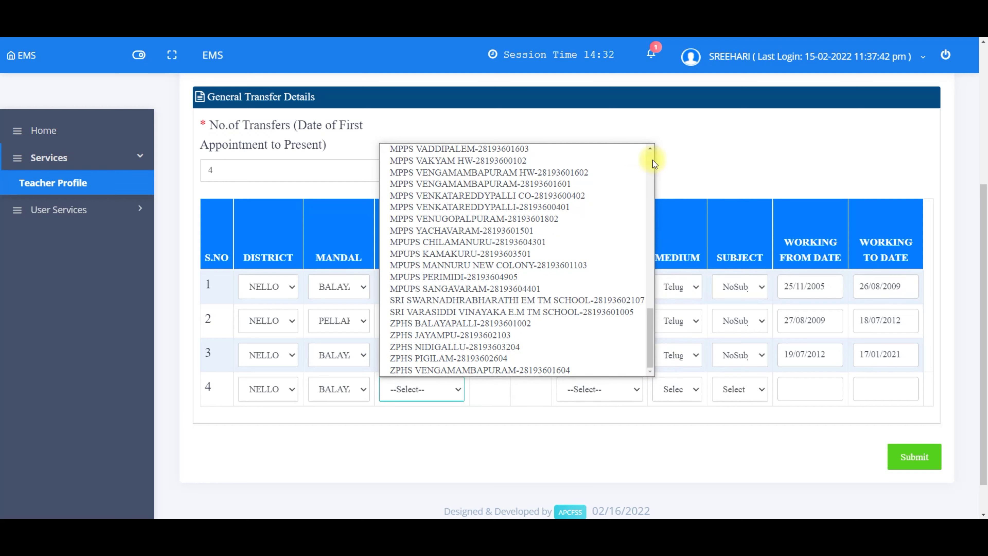
scroll(650, 148, "up", 7)
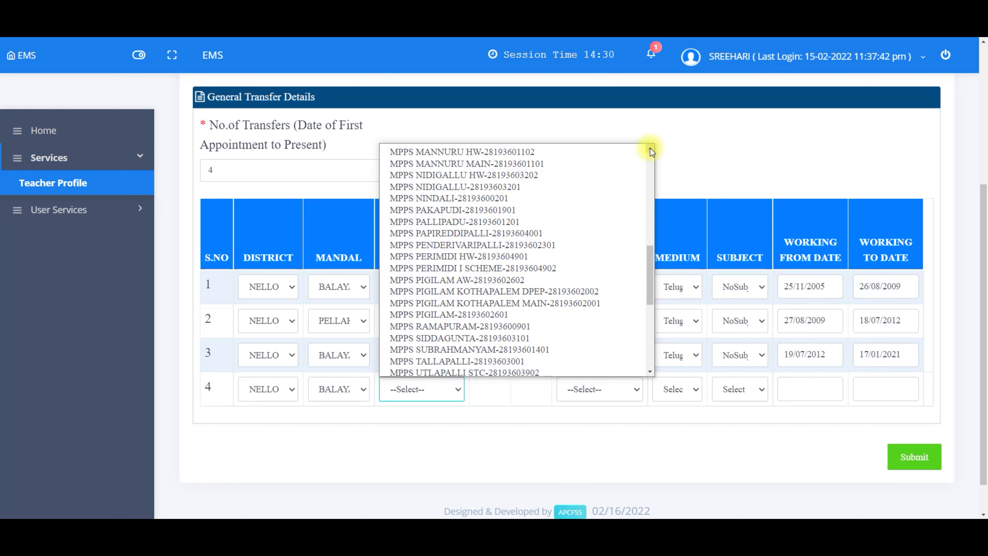
scroll(545, 360, "down", 1)
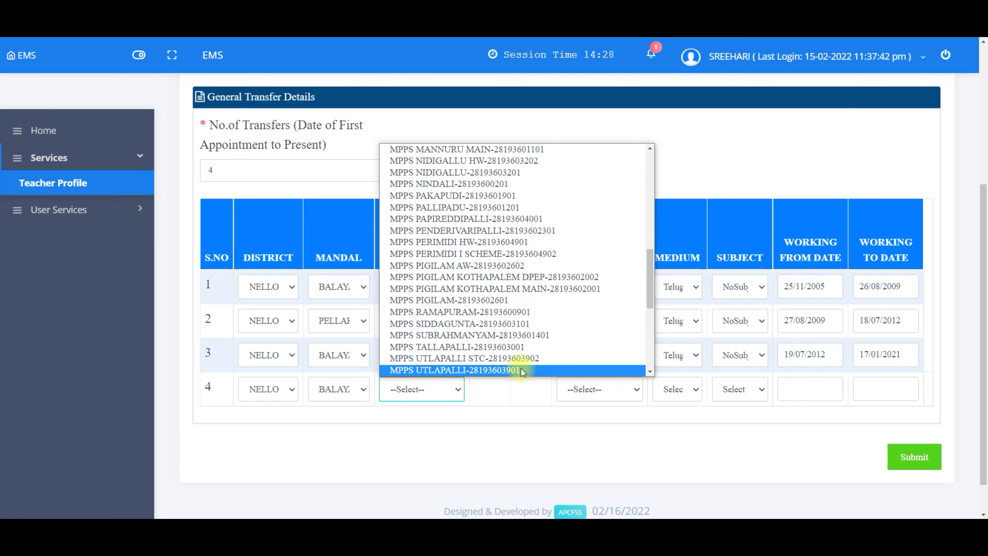
left_click(523, 361)
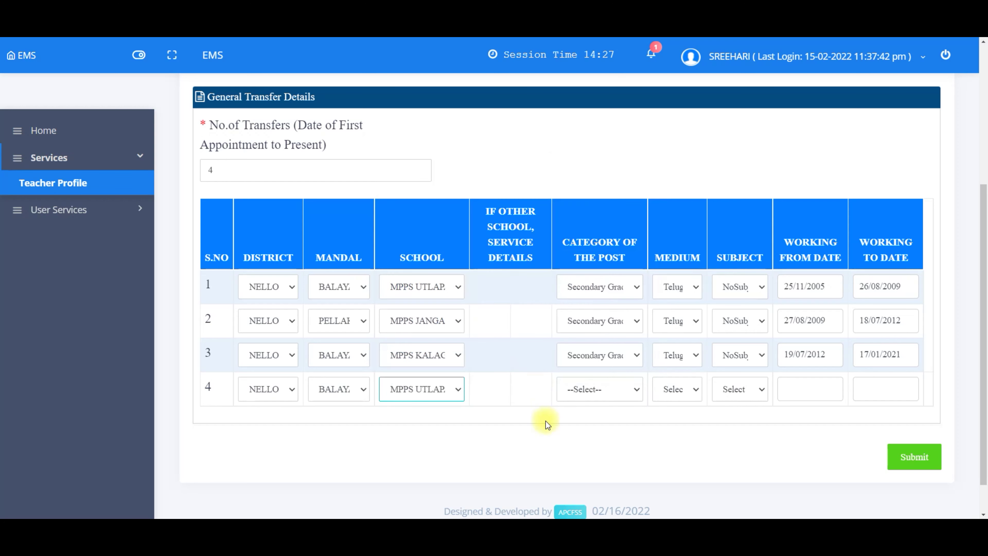
Step: Set row 4's post to Secondary Grade Teacher, medium Telugu, subject NoSubject, and begin its working-to date
left_click(594, 389)
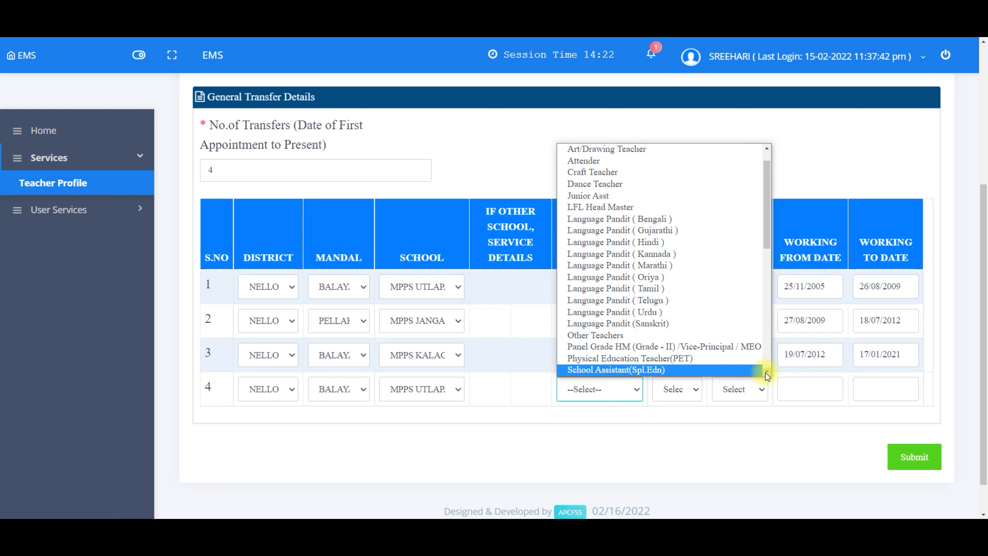
scroll(766, 372, "down", 4)
scroll(766, 372, "down", 5)
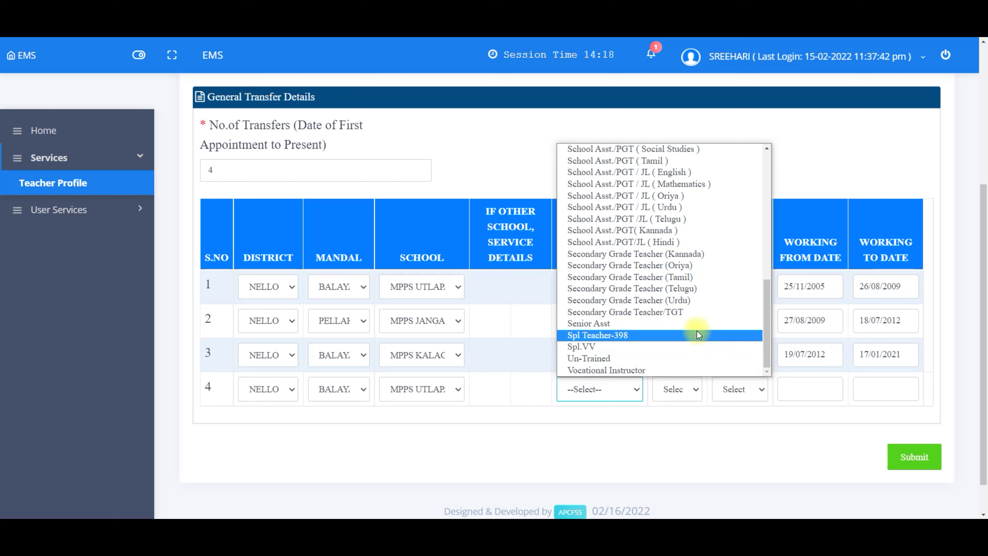
left_click(688, 313)
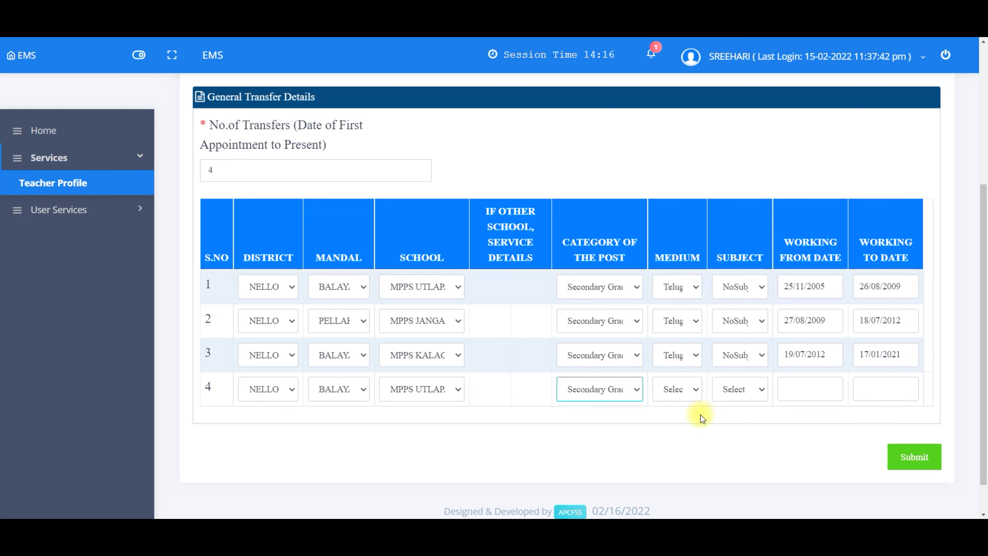
left_click(669, 387)
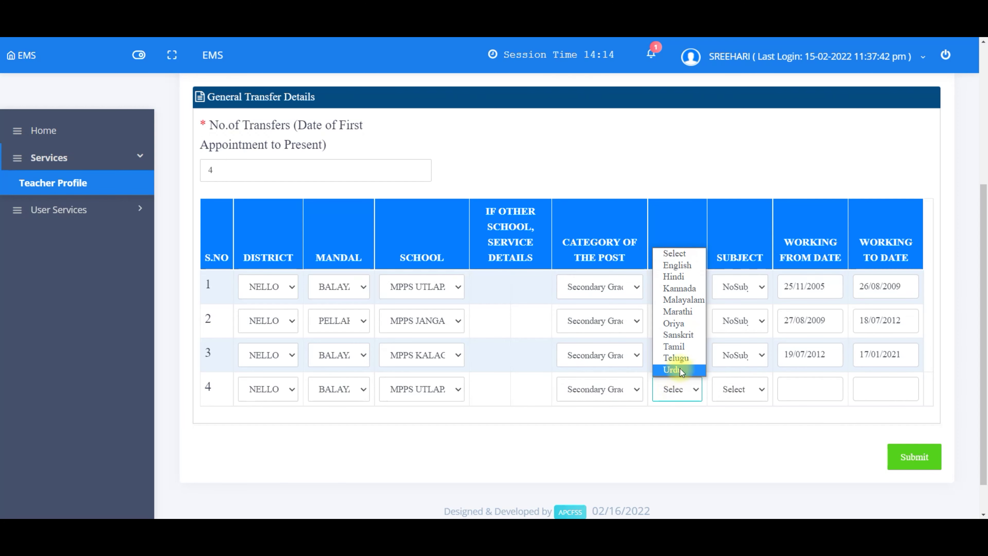
left_click(684, 357)
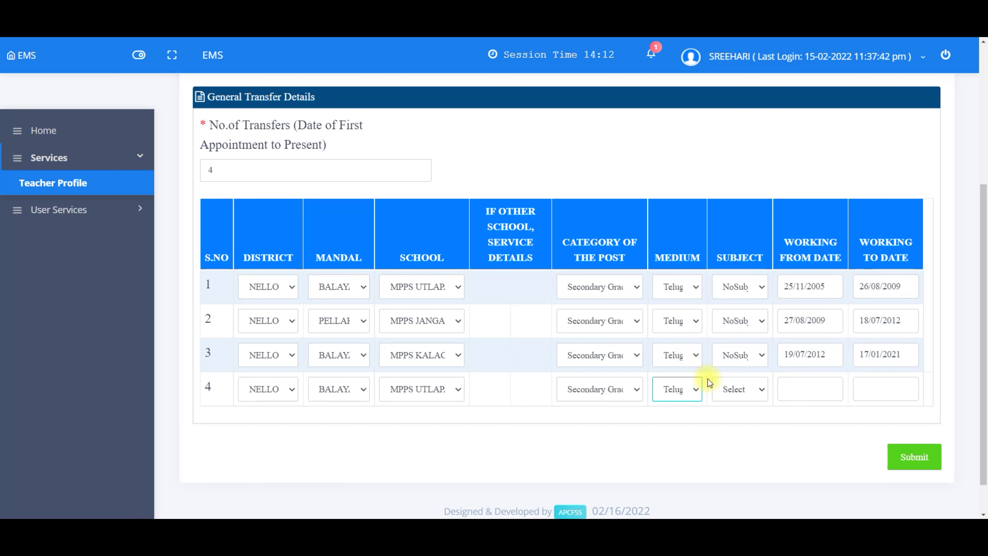
left_click(724, 389)
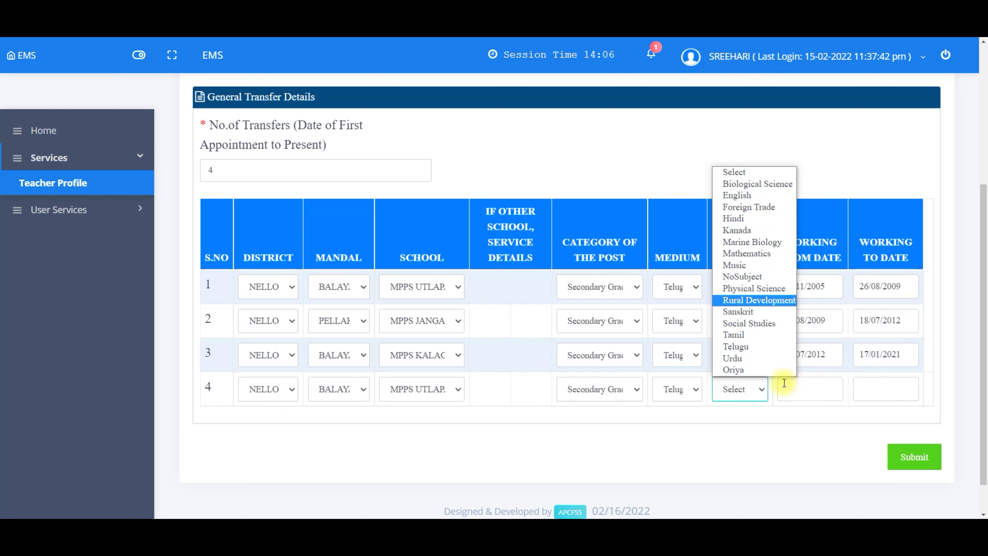
left_click(738, 392)
left_click(740, 419)
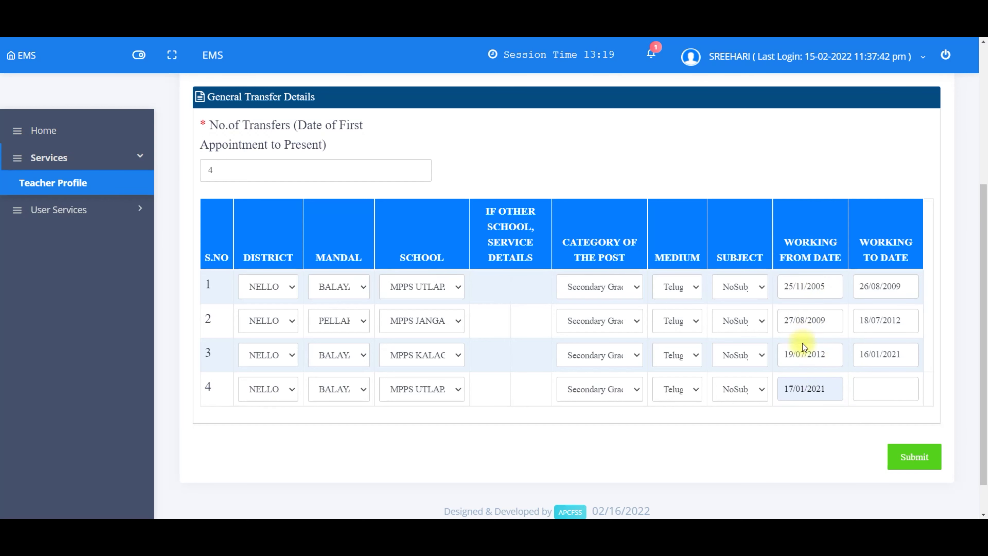
left_click(879, 390)
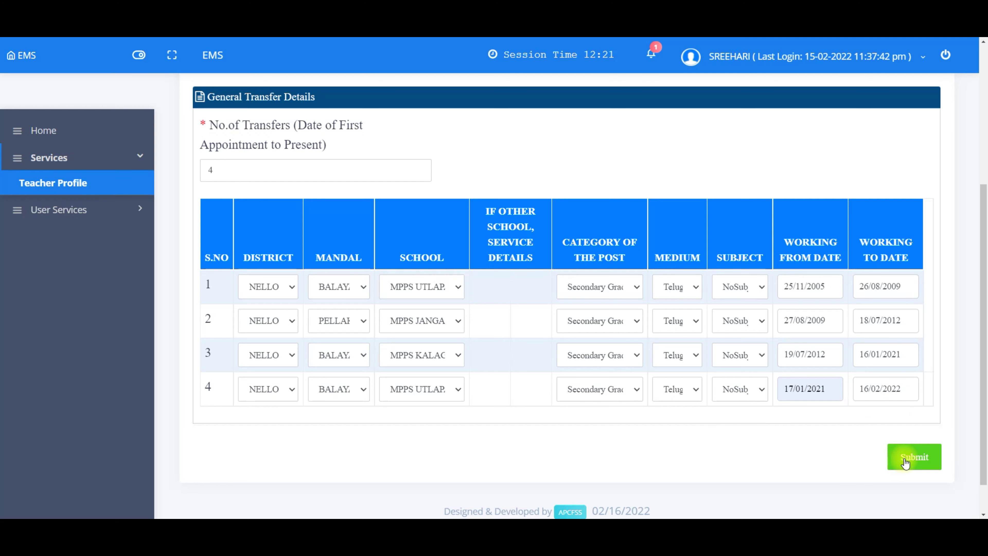
Step: Submit the four transfer rows and confirm the submission to get 'Successfully Submitted!'
left_click(894, 464)
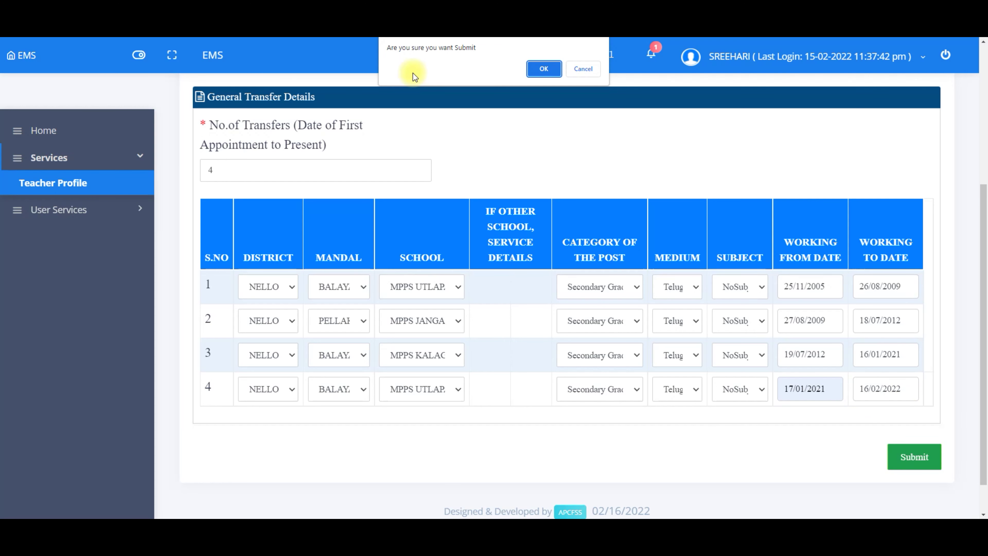
left_click(545, 69)
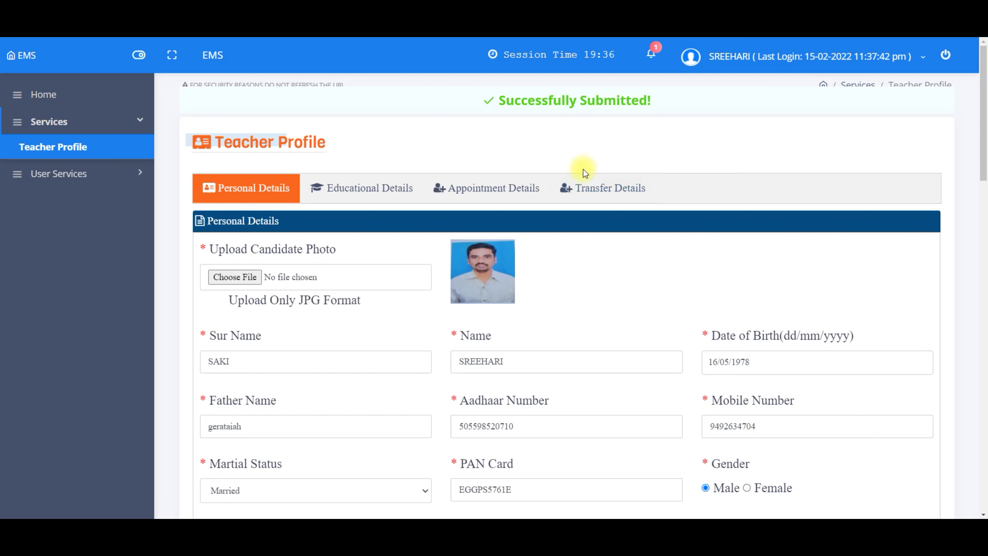
Step: Reopen Transfer Details to review the four saved transfers from 25/11/2005 to 16/02/2022
left_click(593, 192)
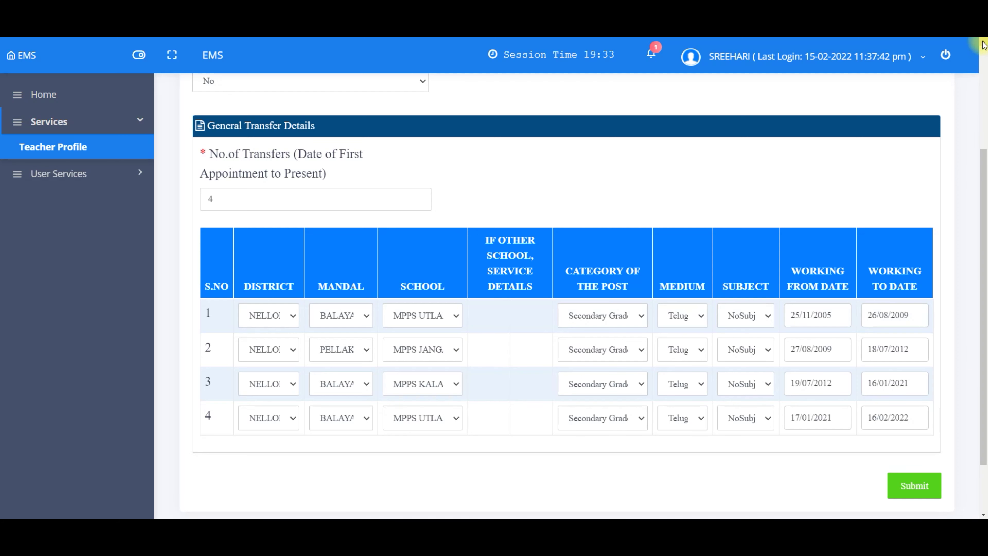
scroll(984, 45, "up", 4)
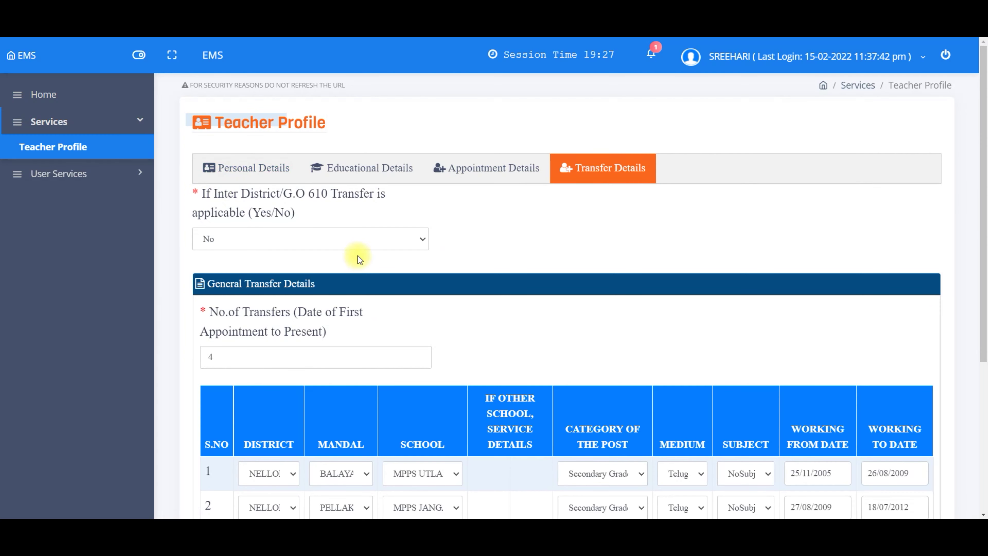
left_click(364, 167)
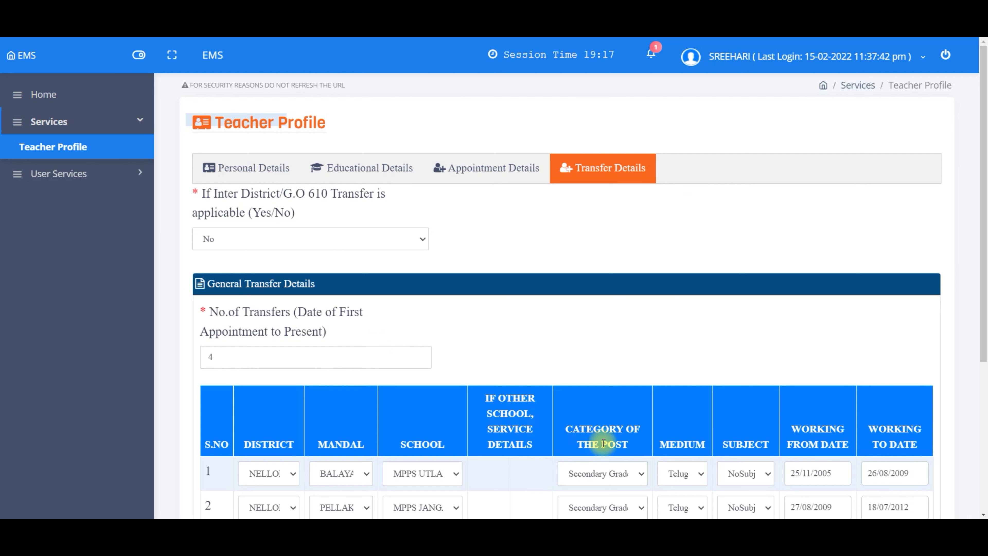
left_click(483, 176)
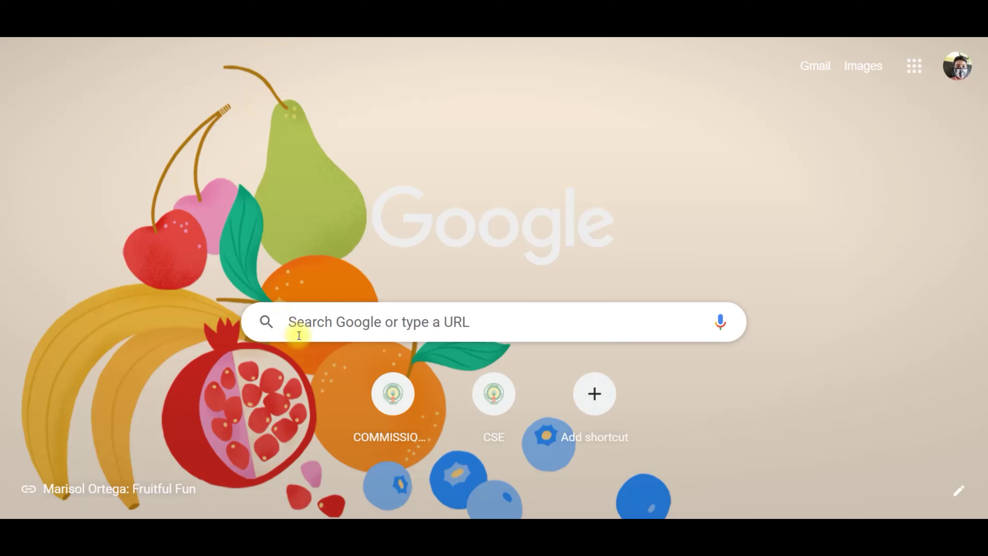
Step: Search Google for 'cse.ap.gov in' and open the School Education department home page
left_click(302, 329)
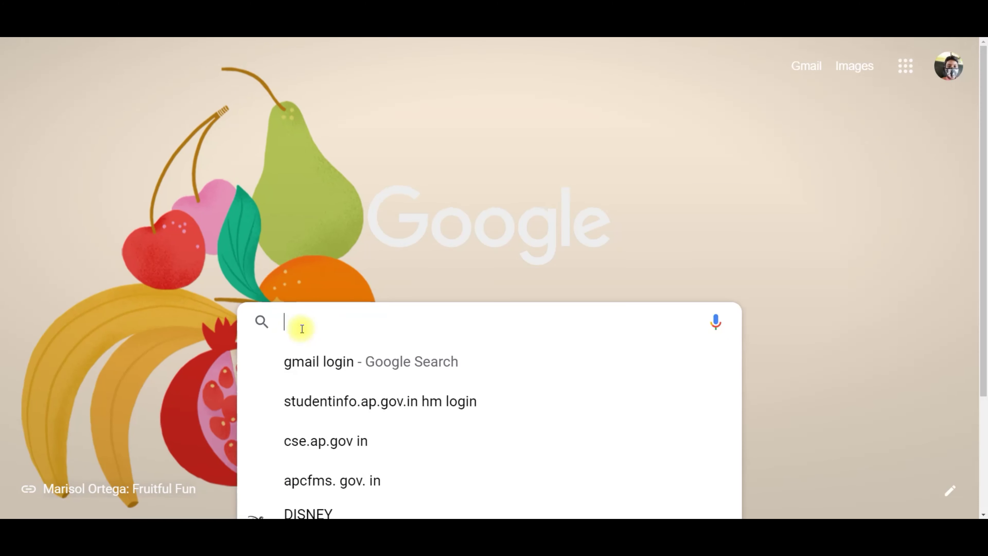
left_click(319, 448)
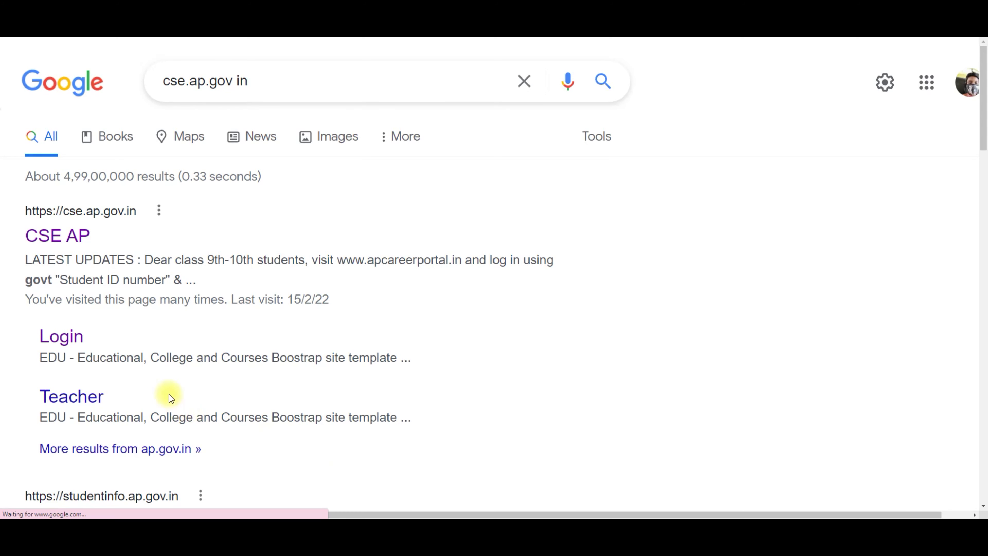
left_click(72, 236)
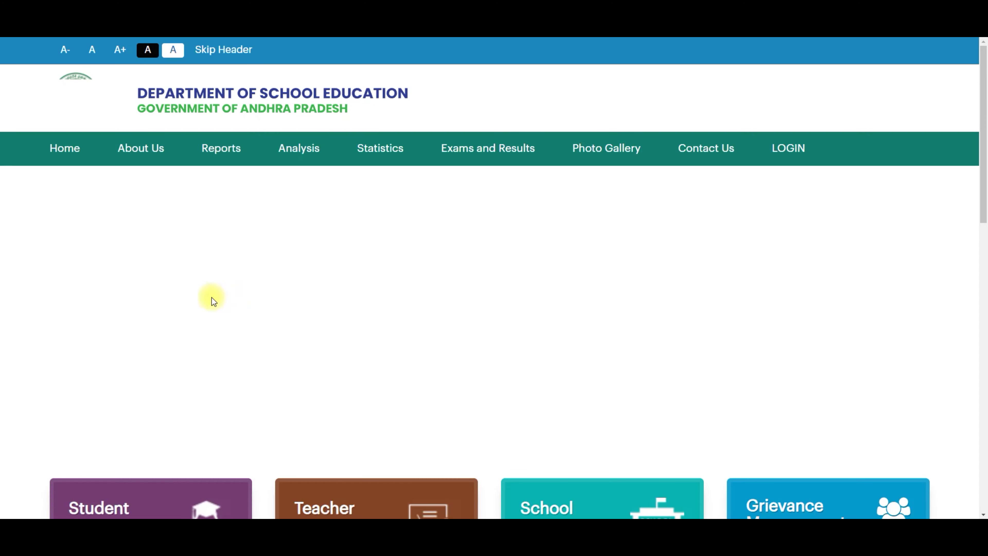
Step: Log in to the CSE AP portal, entering the displayed captcha code
left_click(790, 152)
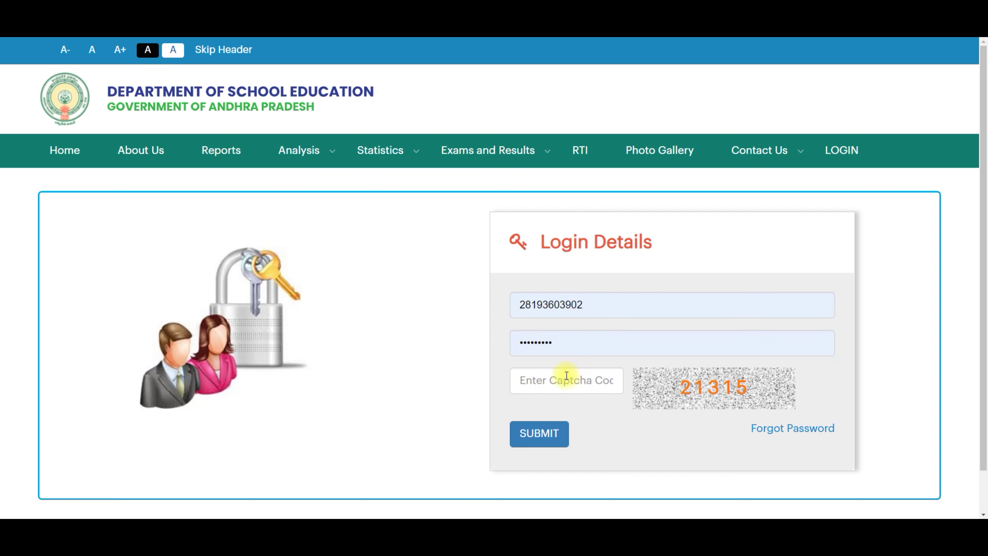
left_click(548, 383)
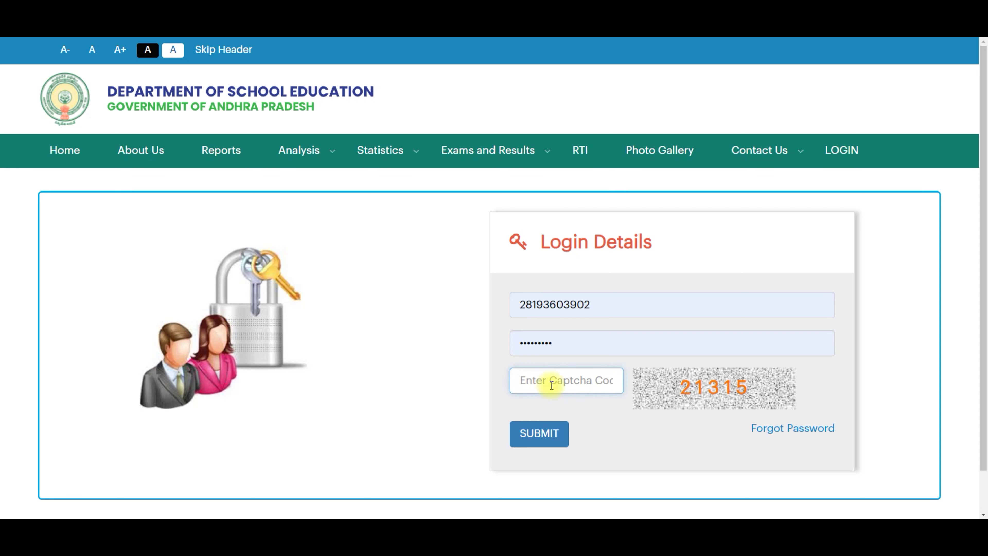
type("21315")
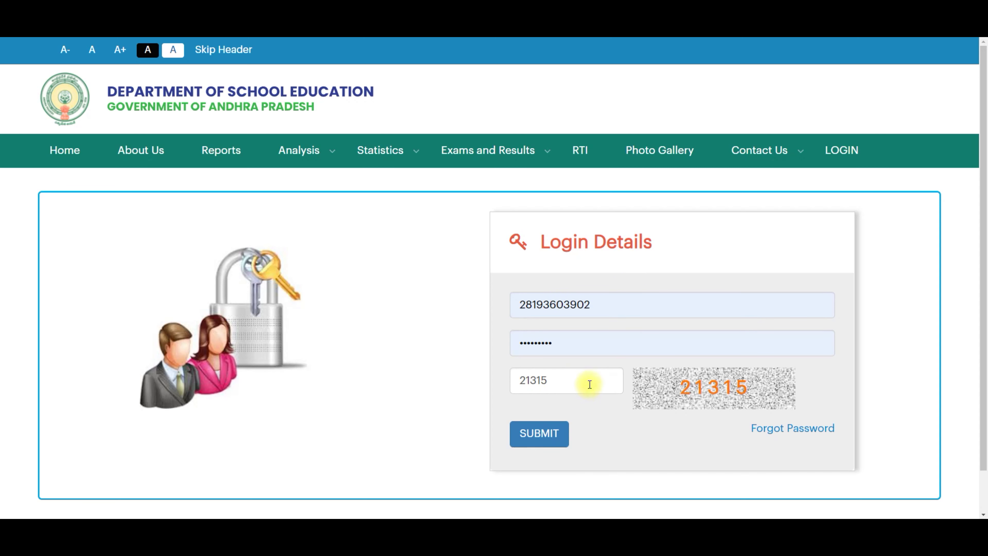
left_click(533, 441)
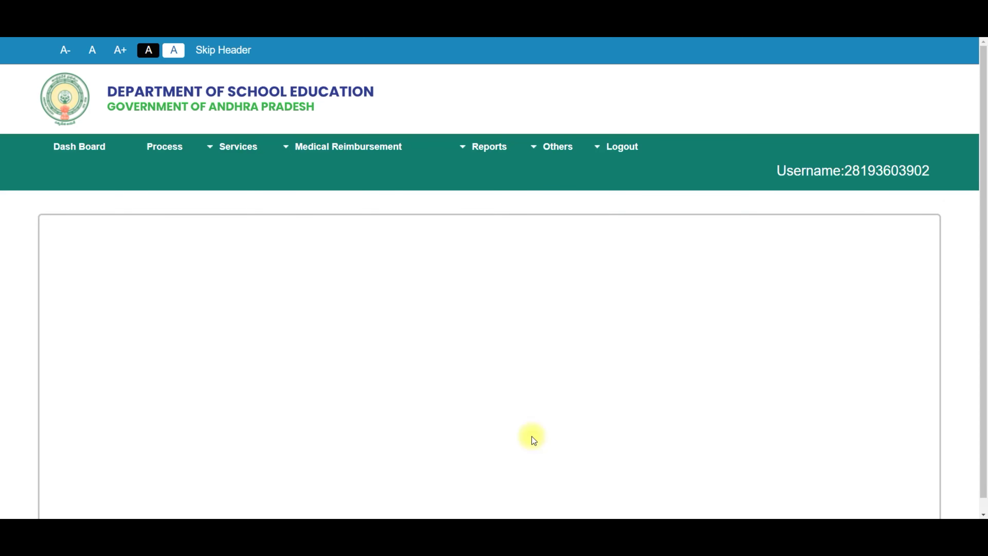
Step: Download the Teacher Card PDF for the teacher's Treasury Id and open the file
mouse_move(162, 153)
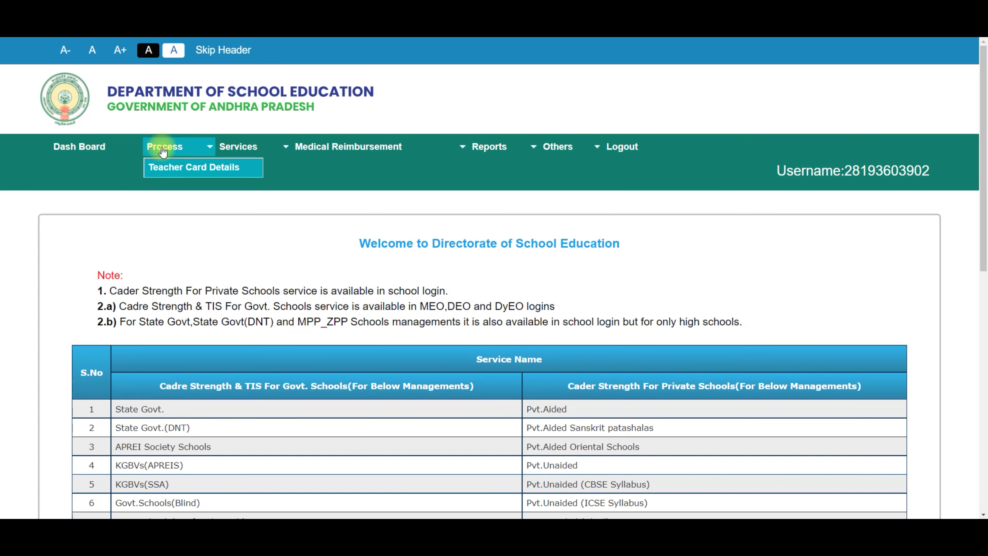
left_click(168, 168)
left_click(159, 288)
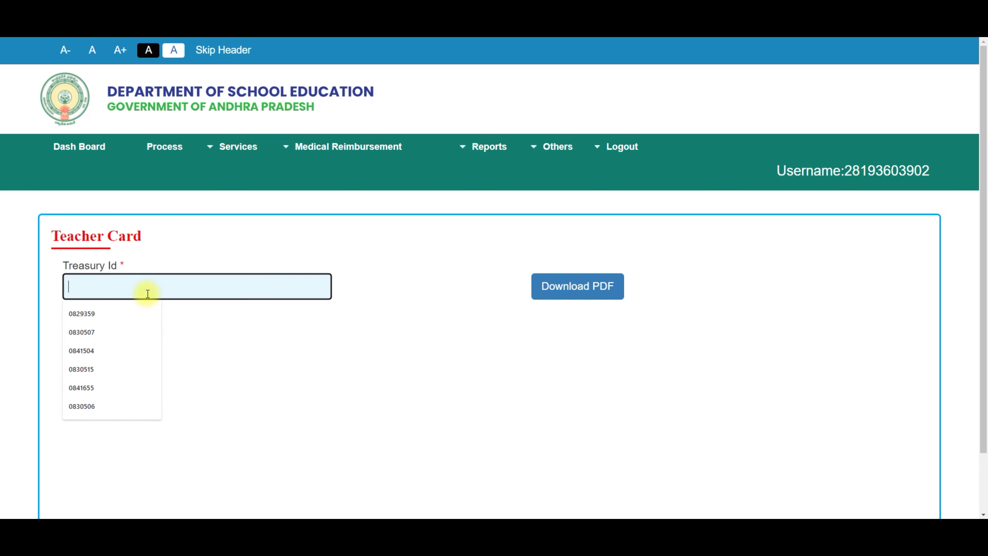
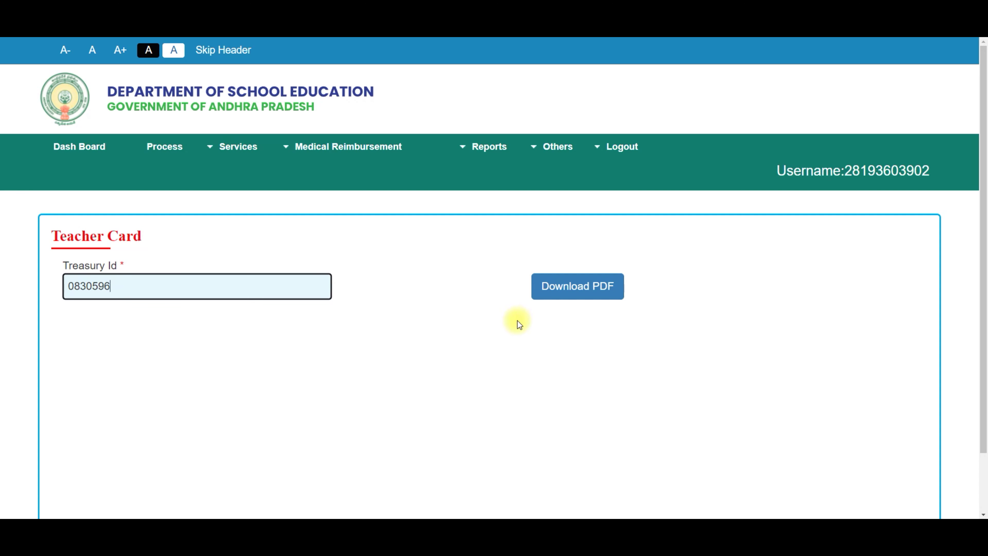
left_click(567, 290)
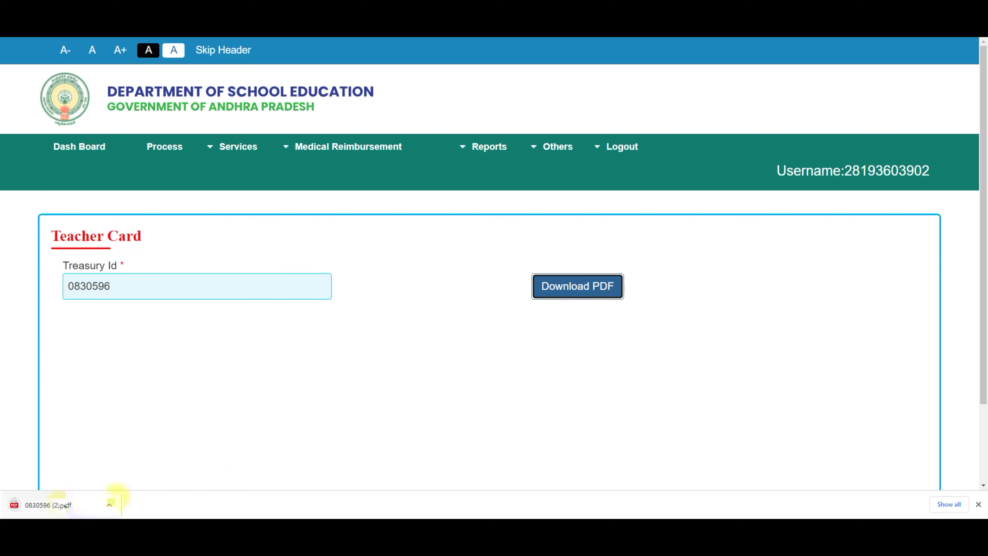
left_click(75, 508)
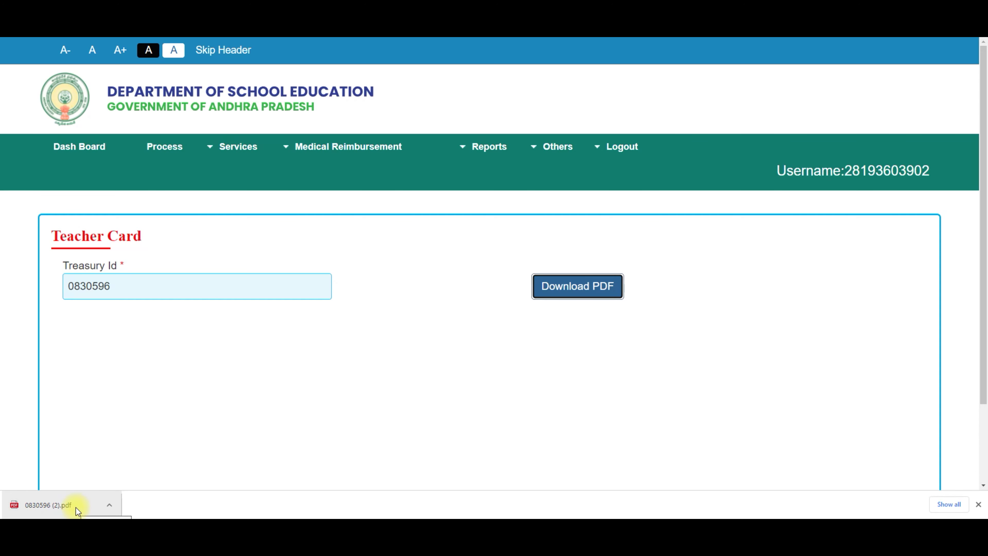